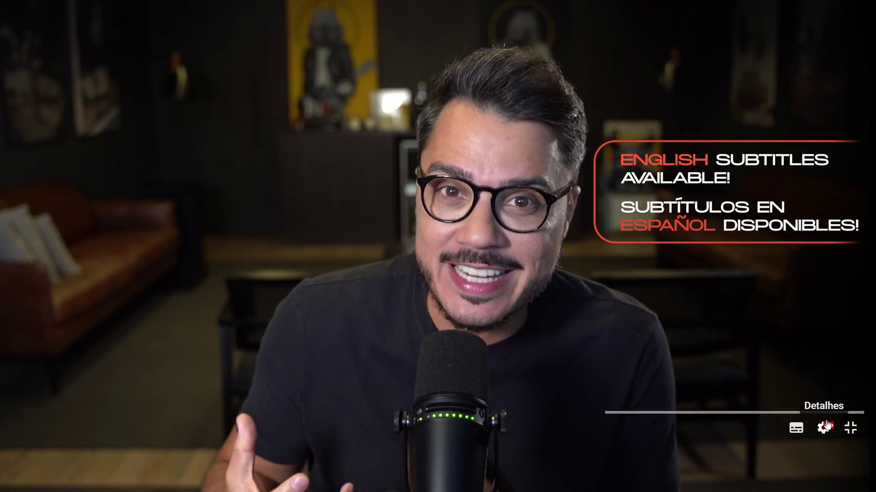
# Play the multi-shot bedroom sequence until it reaches frame 747 of 750.
pyautogui.click(822, 428)
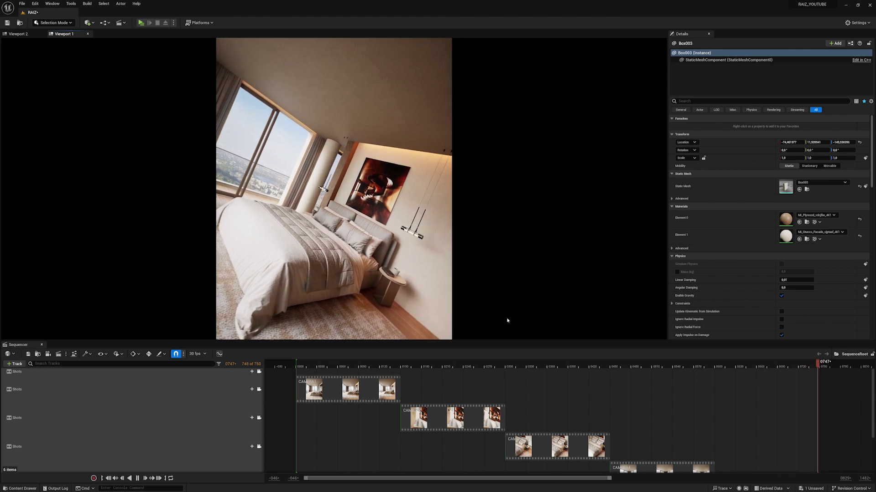
# Stop playback so the playhead rewinds to frame 0 and the opening bedroom shot.
pyautogui.click(295, 364)
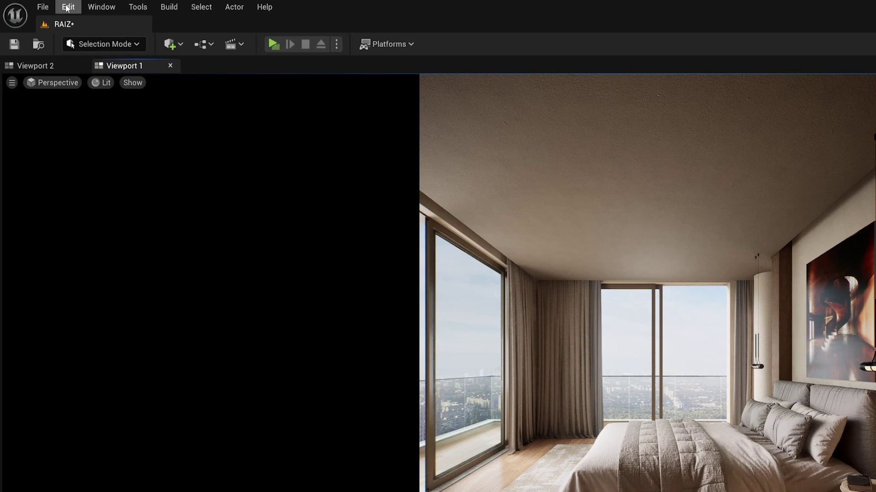
pyautogui.click(35, 4)
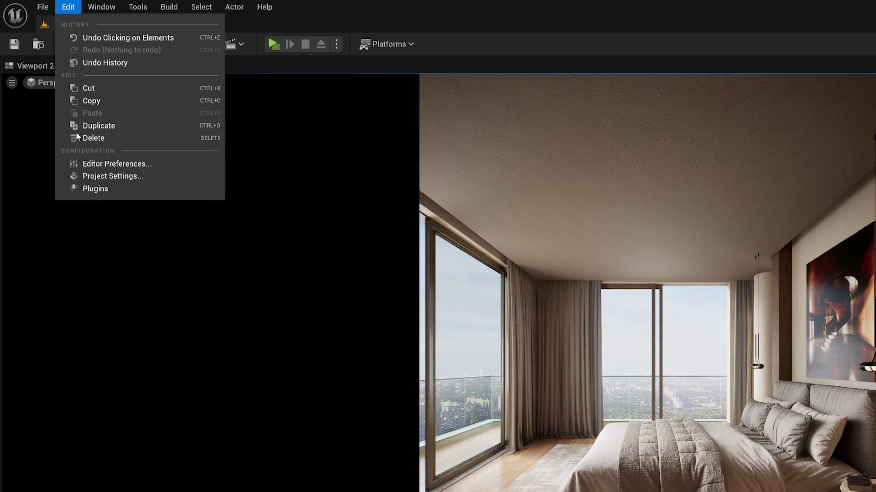
pyautogui.click(98, 190)
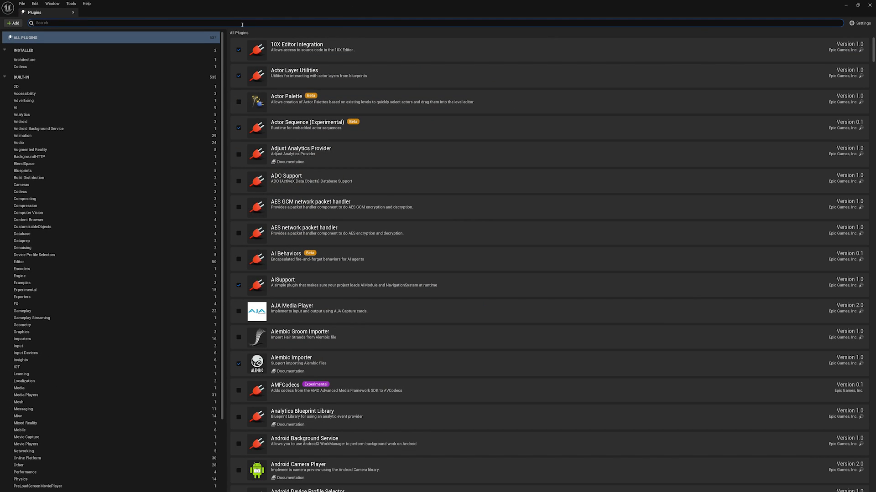
pyautogui.write('MOVIE RENDE')
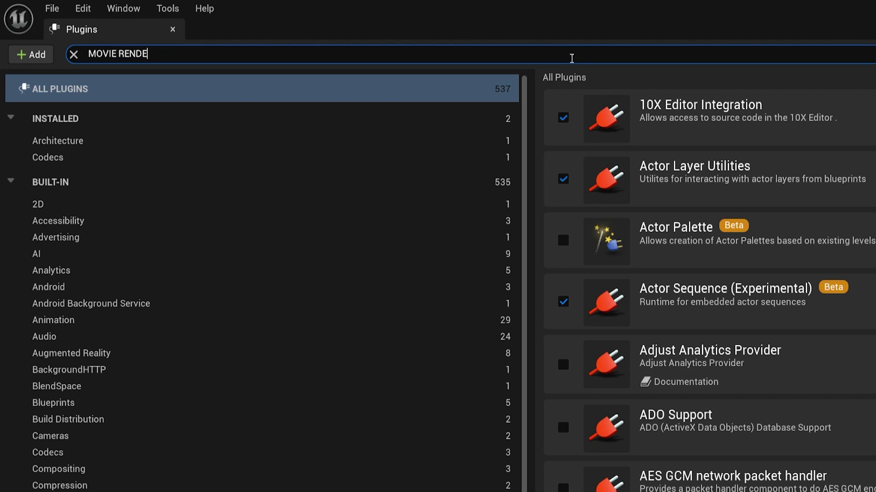
pyautogui.write('UE')
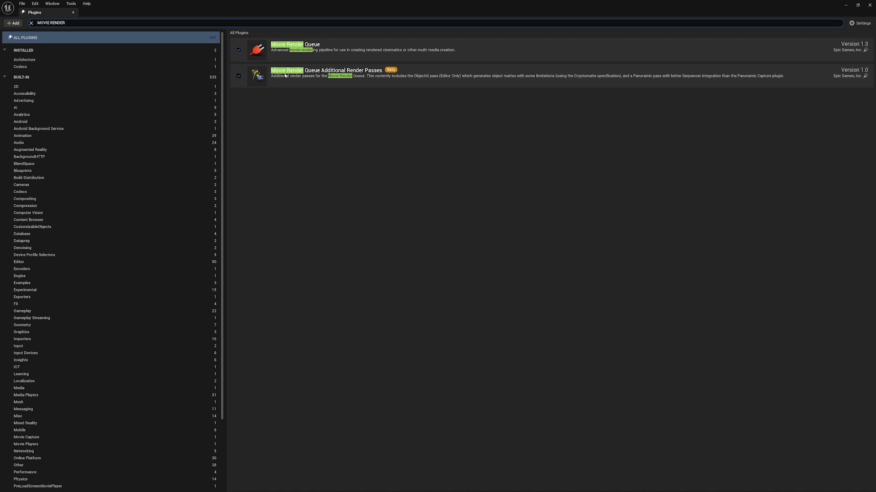
pyautogui.click(870, 5)
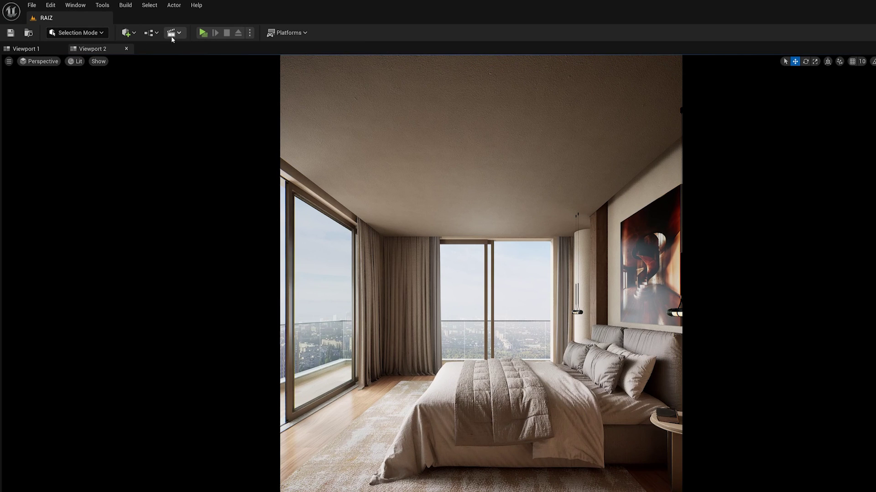
# Open SequenceRoot from Cinematics, enlarge the Sequencer, and send it to the Movie Render Queue.
pyautogui.click(120, 23)
pyautogui.click(204, 150)
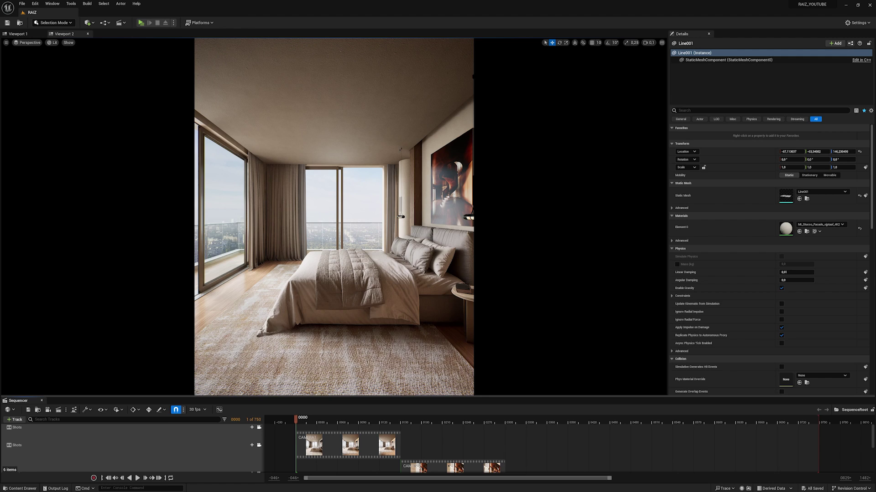
pyautogui.moveTo(339, 396); pyautogui.dragTo(338, 269)
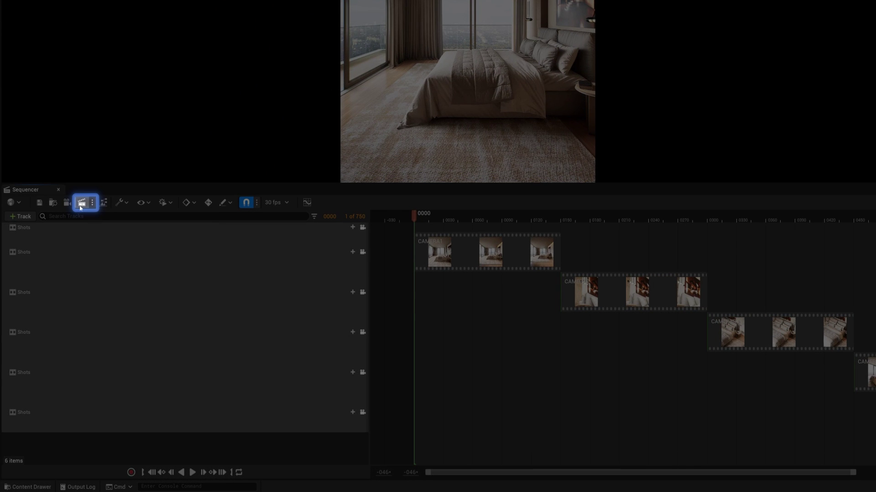
pyautogui.click(93, 207)
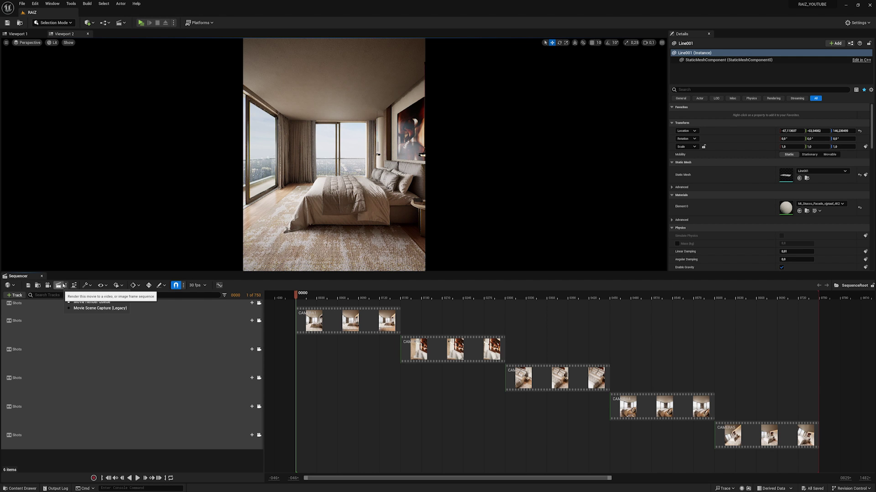
pyautogui.click(92, 302)
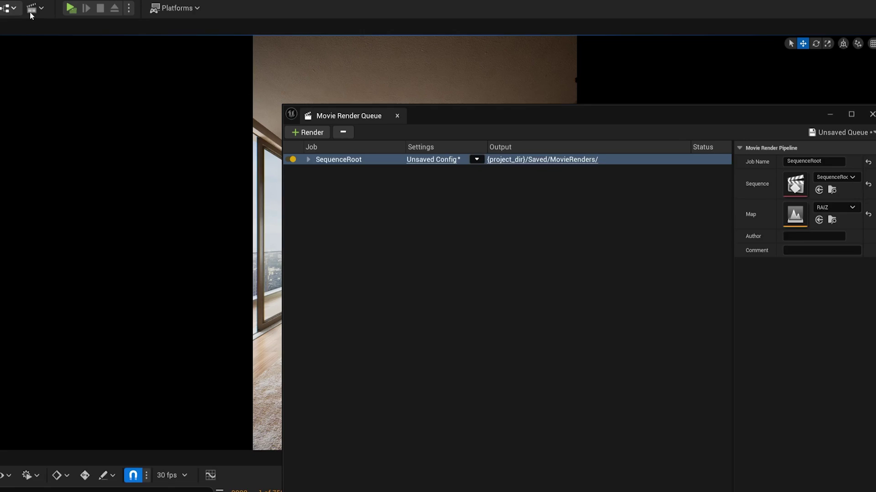
pyautogui.click(116, 42)
pyautogui.click(146, 135)
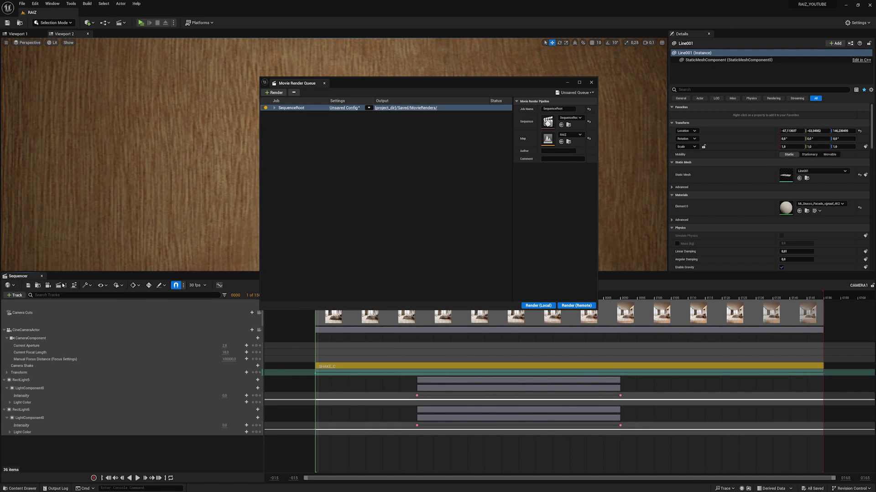
pyautogui.click(58, 286)
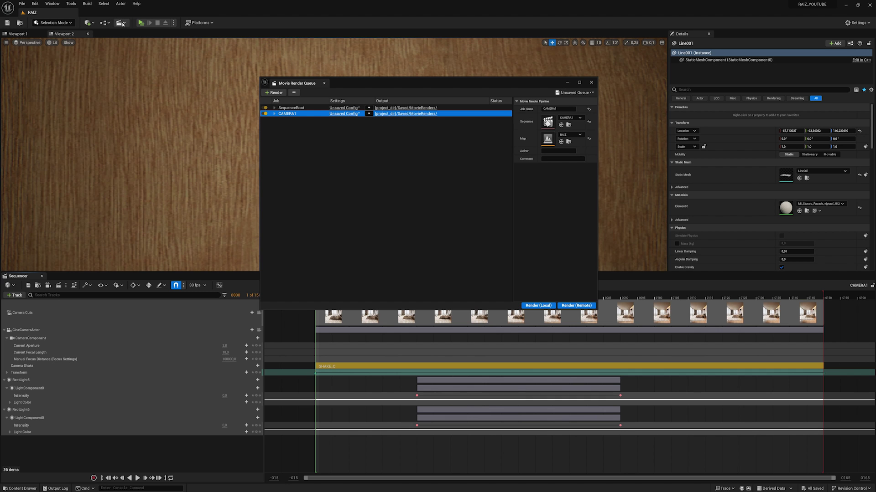
pyautogui.click(120, 23)
pyautogui.click(138, 81)
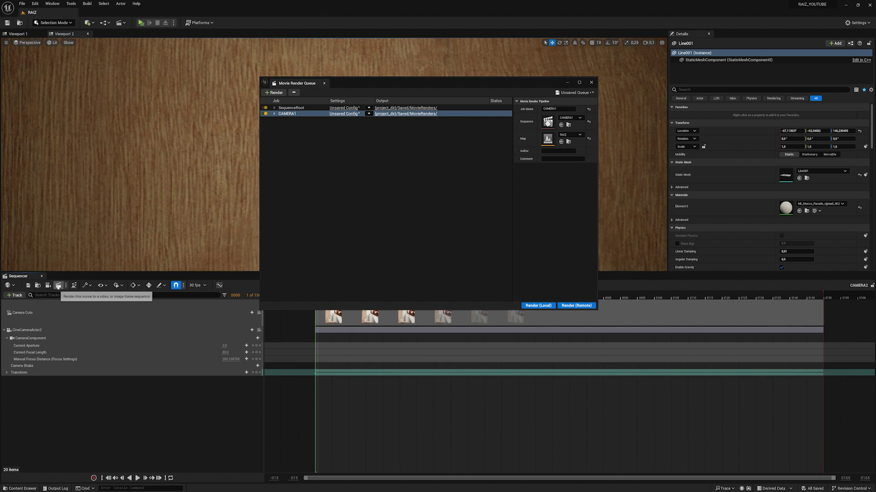
pyautogui.click(58, 286)
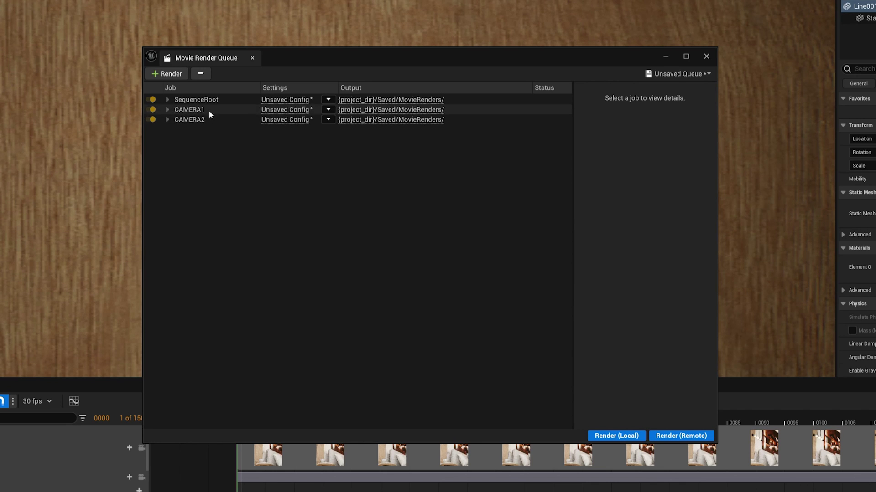
pyautogui.click(209, 111)
pyautogui.keyDown('shift'); pyautogui.click(211, 120); pyautogui.keyUp('shift')
pyautogui.press('Delete')
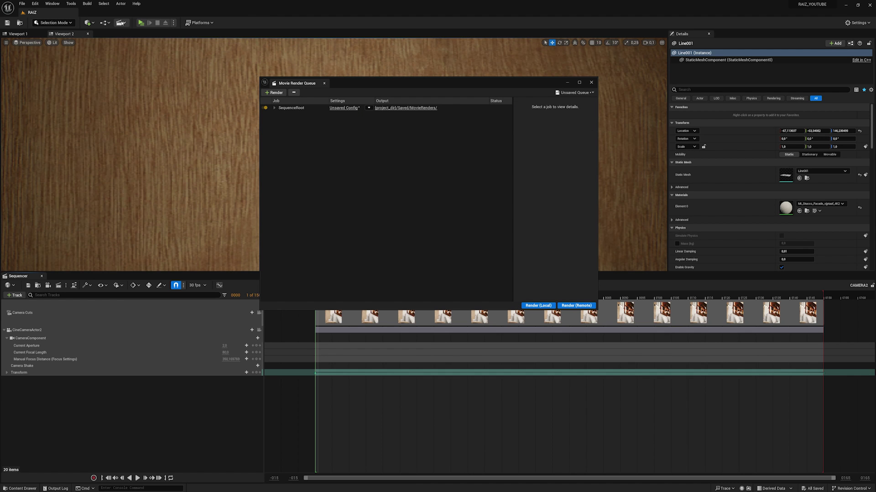
pyautogui.click(121, 22)
pyautogui.click(146, 103)
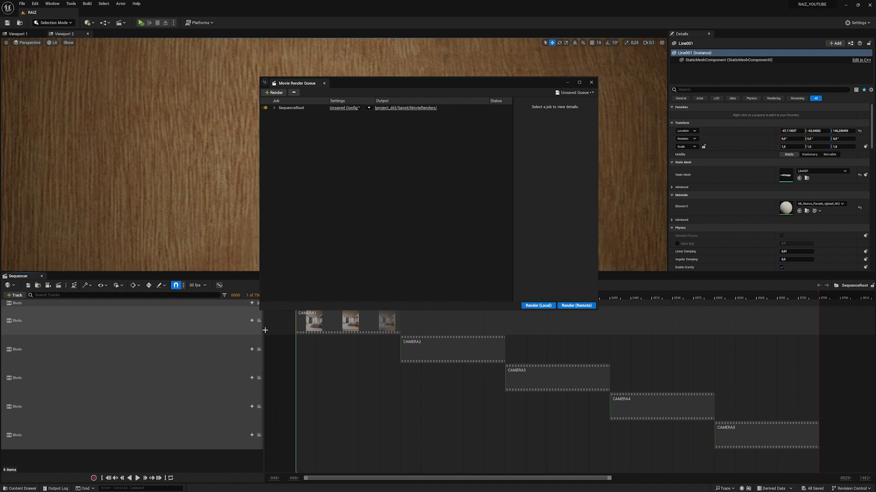
pyautogui.moveTo(452, 84); pyautogui.dragTo(548, 127)
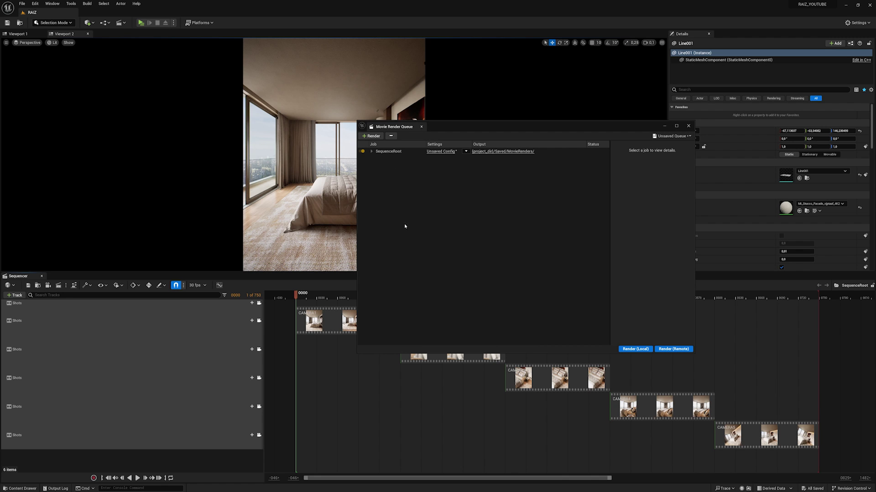
# Add Content Browser and Outliner tabs and move the render queue window aside.
pyautogui.click(763, 36)
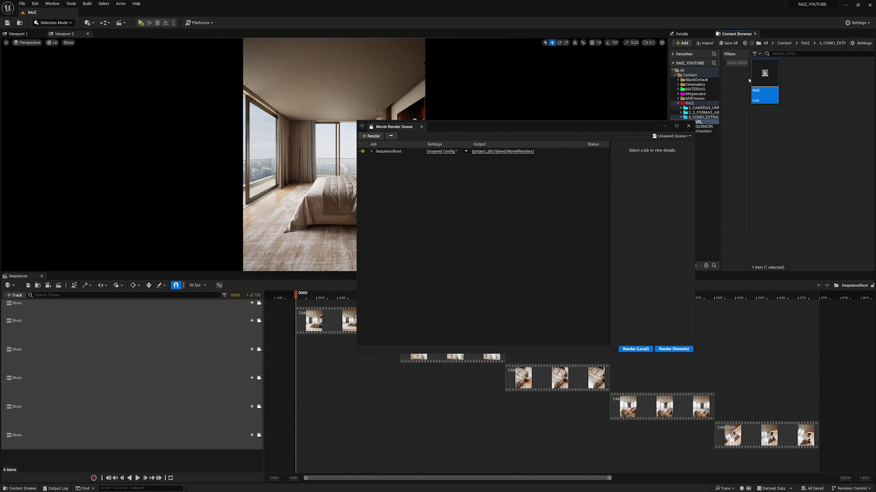
pyautogui.click(52, 4)
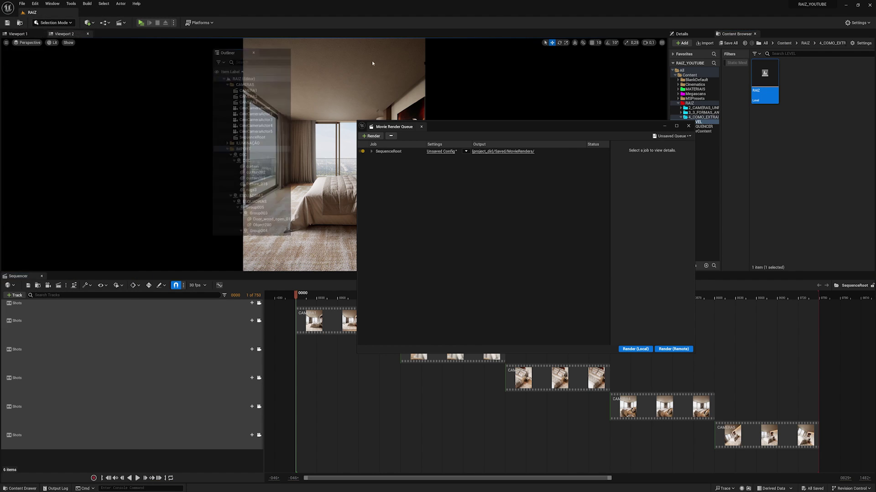
pyautogui.click(237, 55)
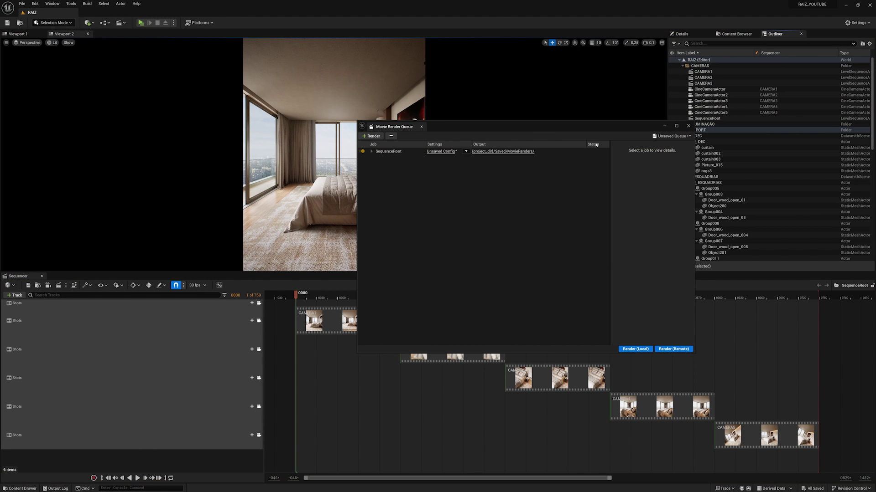
pyautogui.moveTo(593, 127); pyautogui.dragTo(532, 136)
# Step through the CAMERA sequences in the Outliner and show CAMERA1's properties.
pyautogui.click(703, 71)
pyautogui.press('Down')
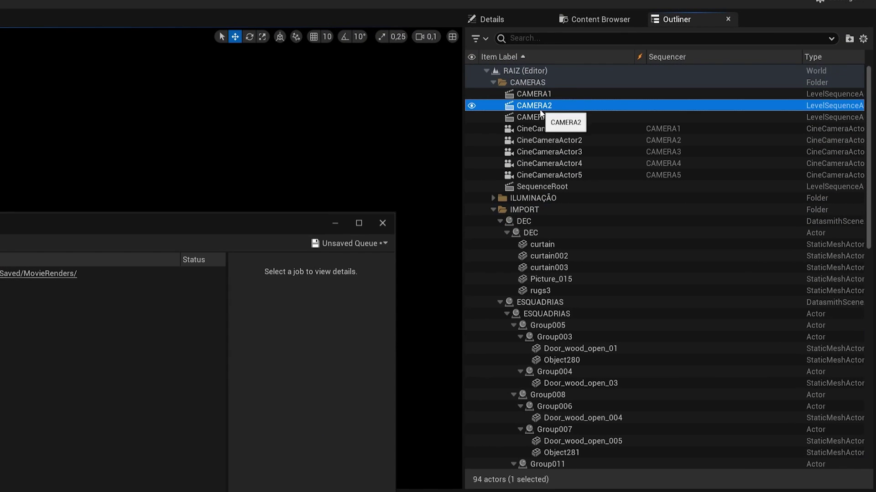
pyautogui.press('Down')
pyautogui.press('Up')
pyautogui.press('Up')
pyautogui.press('Down')
pyautogui.press('Down')
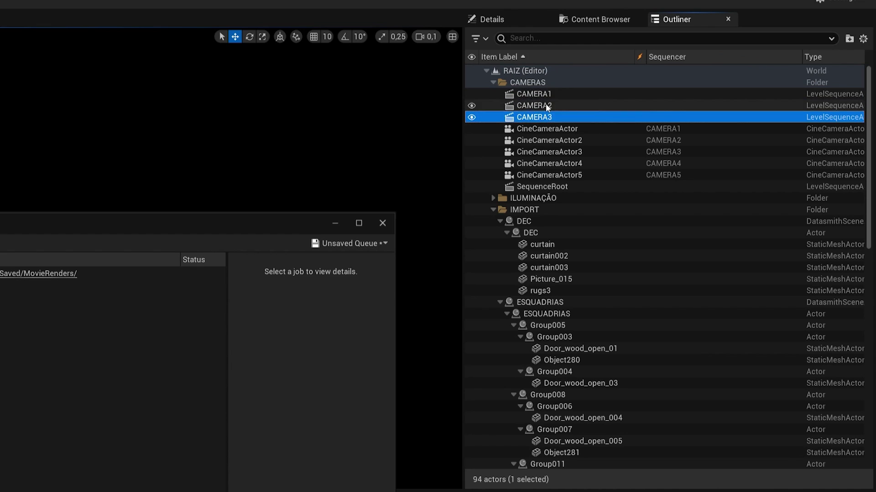
pyautogui.press('Up')
pyautogui.press('Up')
pyautogui.click(497, 18)
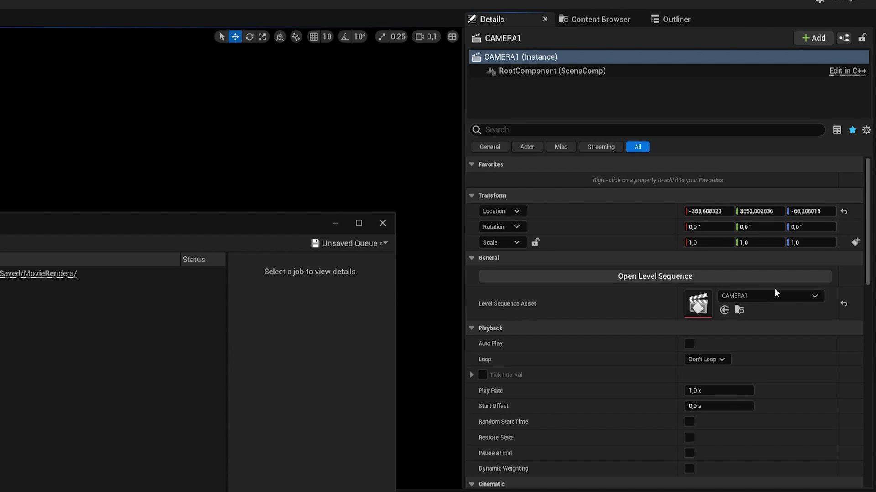
# Add the five camera sequences from the SEQUENCER folder as jobs, then remove them.
pyautogui.click(739, 310)
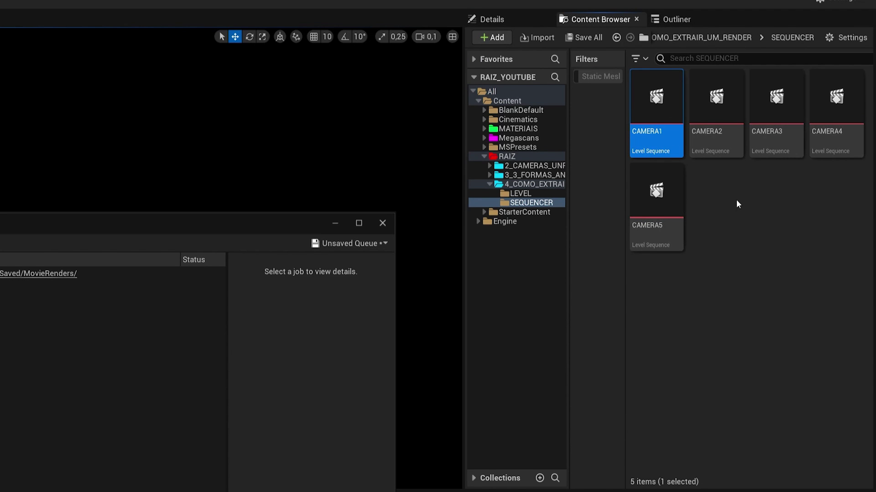
pyautogui.keyDown('shift'); pyautogui.click(673, 210); pyautogui.keyUp('shift')
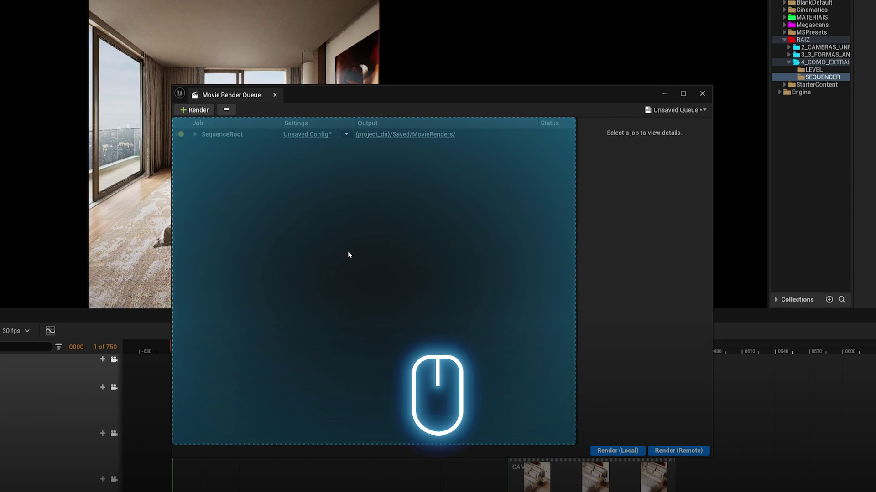
pyautogui.moveTo(660, 93); pyautogui.dragTo(402, 236)
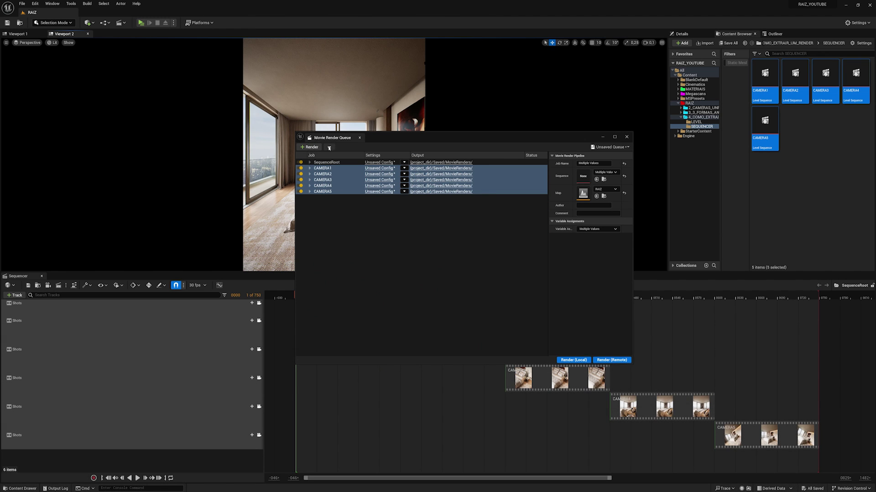
pyautogui.click(329, 147)
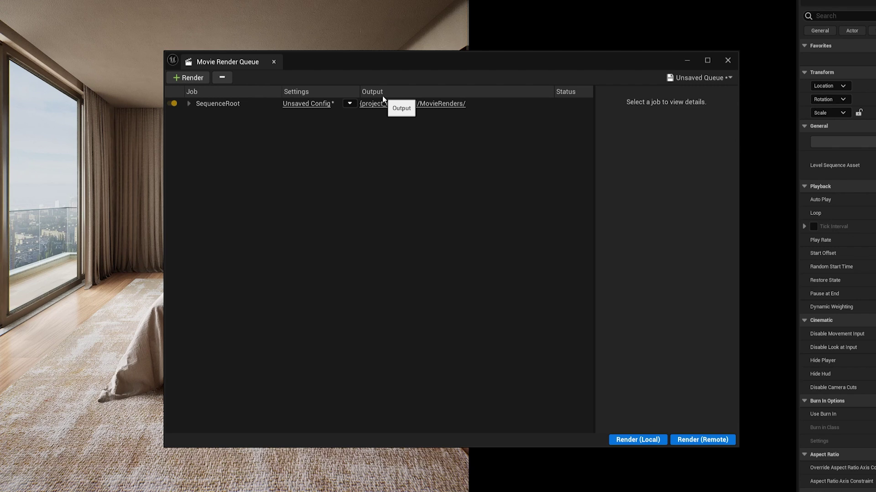
# Open the SequenceRoot job's render settings and add a .png Sequence [8bit] export.
pyautogui.click(304, 105)
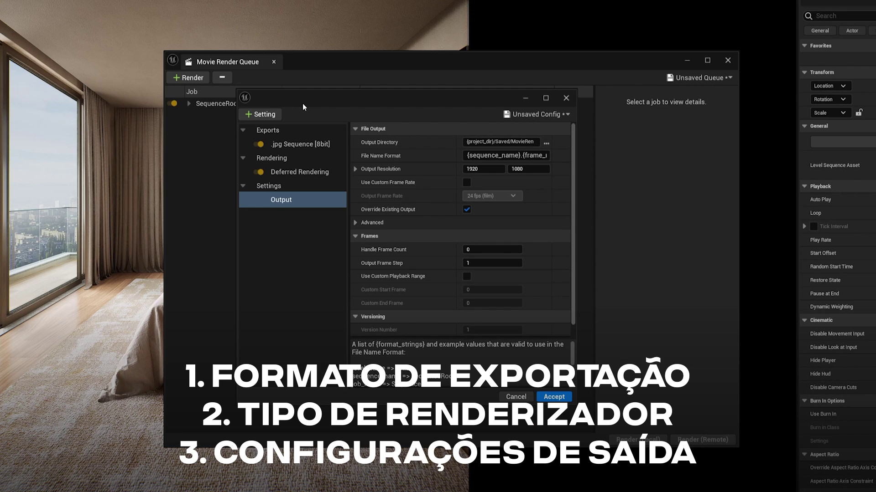
pyautogui.click(284, 131)
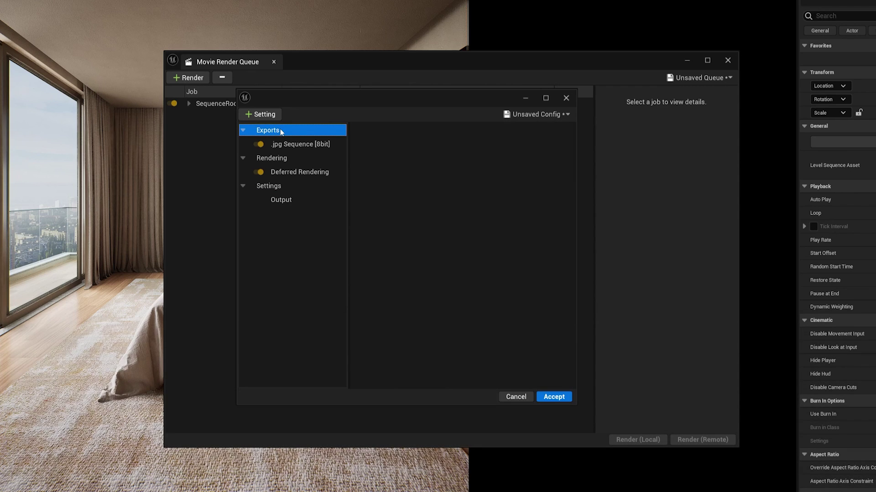
pyautogui.click(292, 148)
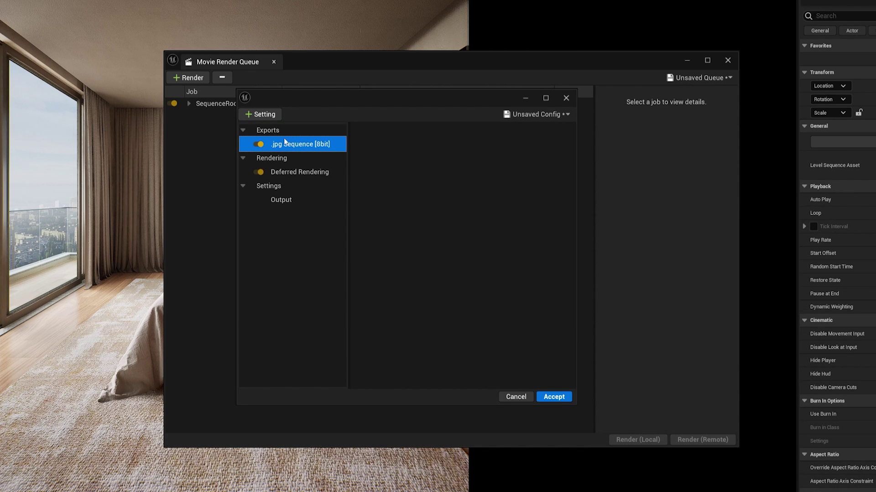
pyautogui.click(273, 115)
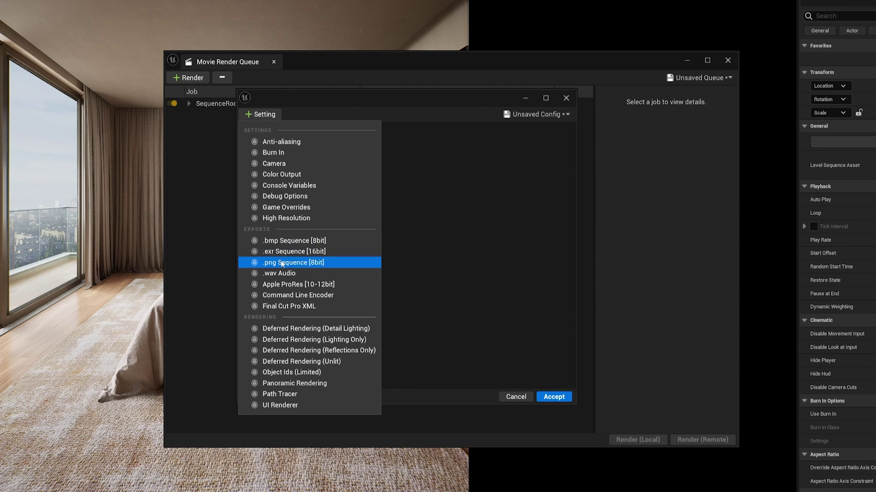
pyautogui.click(280, 267)
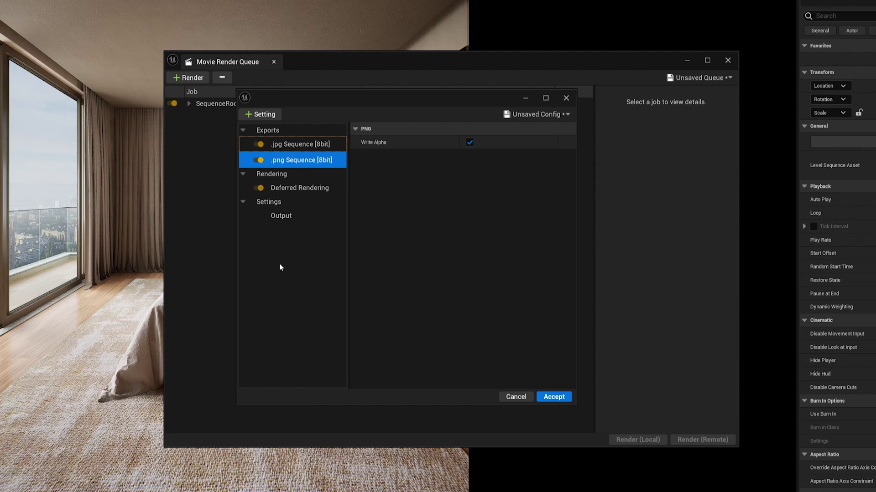
# Switch off the .jpg Sequence [8bit] export and show the Deferred Rendering settings.
pyautogui.click(289, 150)
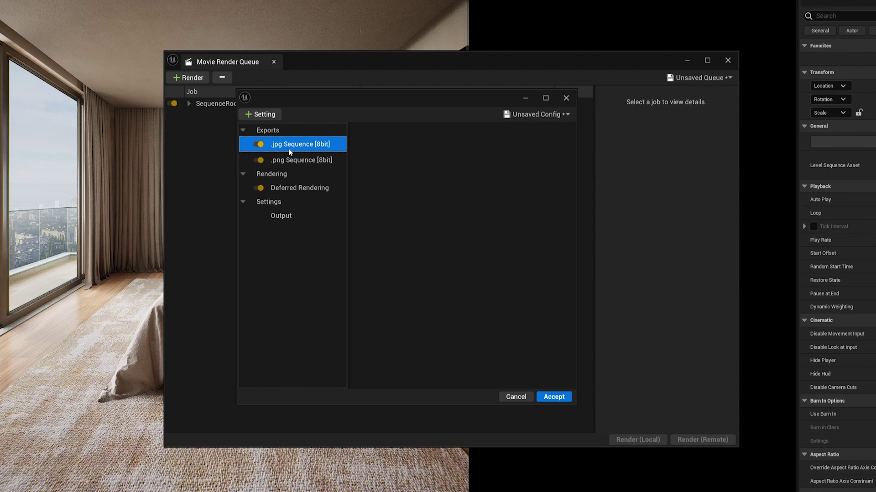
pyautogui.click(258, 145)
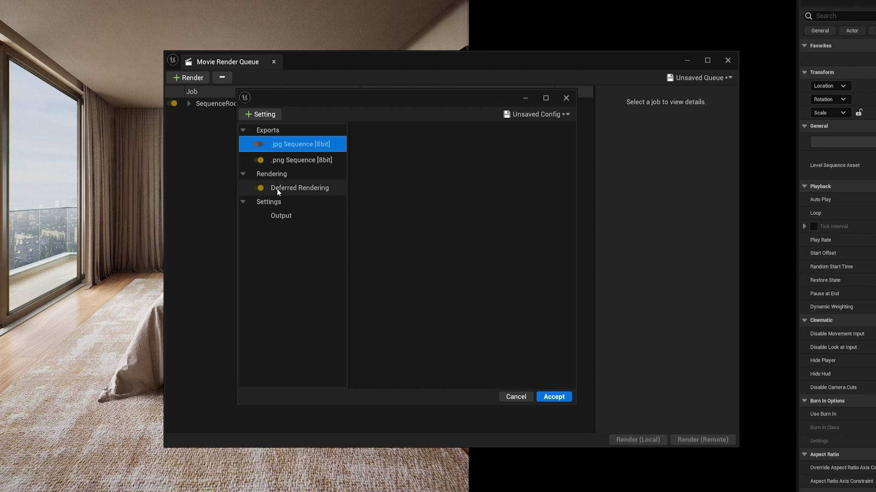
pyautogui.click(284, 175)
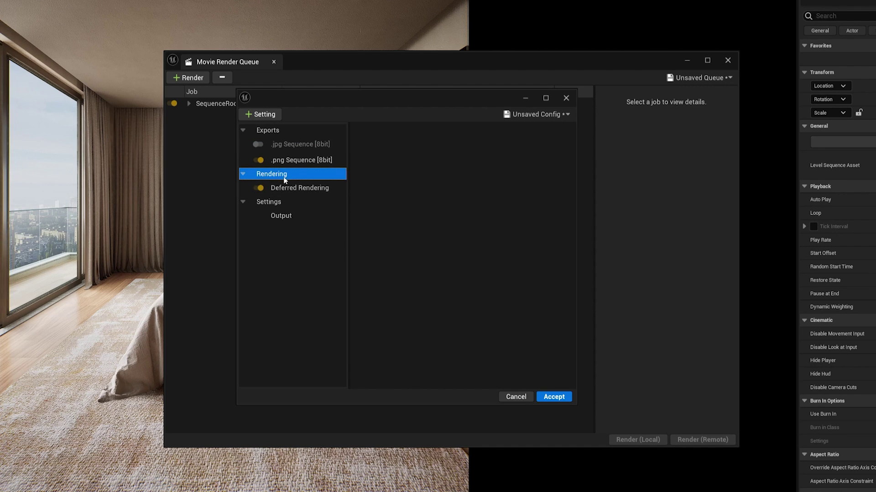
pyautogui.click(290, 189)
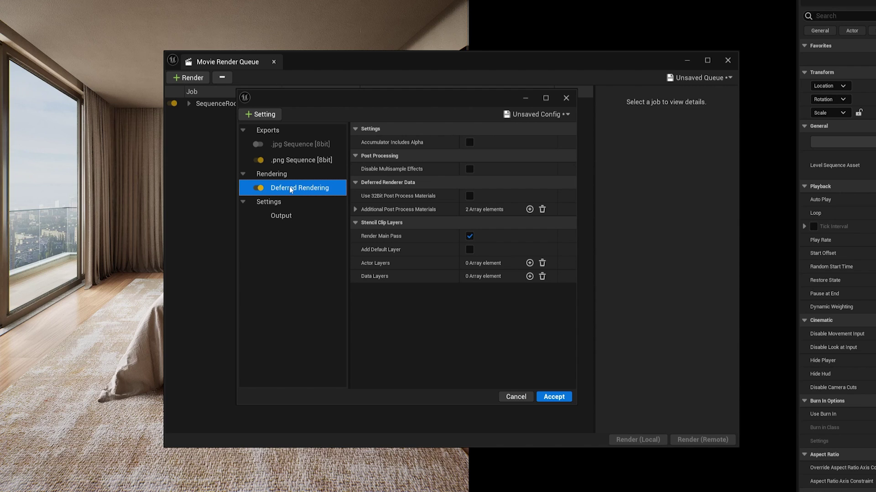
# Show the config's Output settings (1920 x 1080, Saved/MovieRenders) without adding a new setting.
pyautogui.click(266, 114)
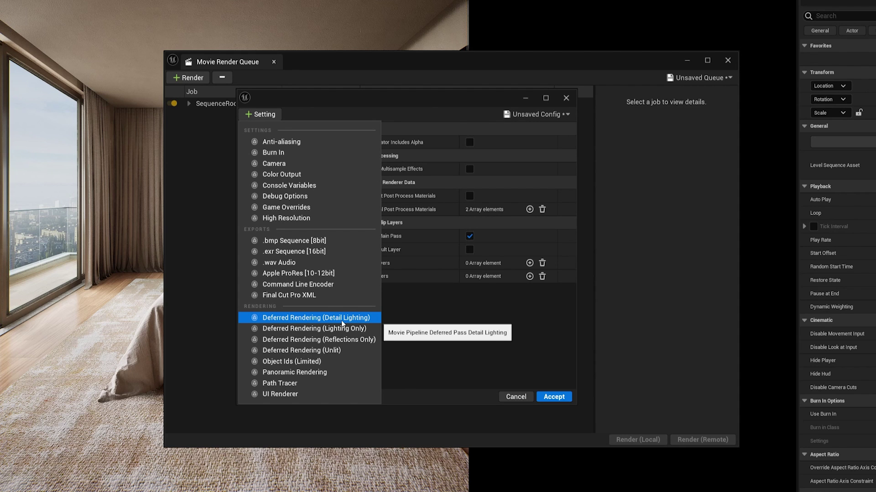
pyautogui.click(477, 114)
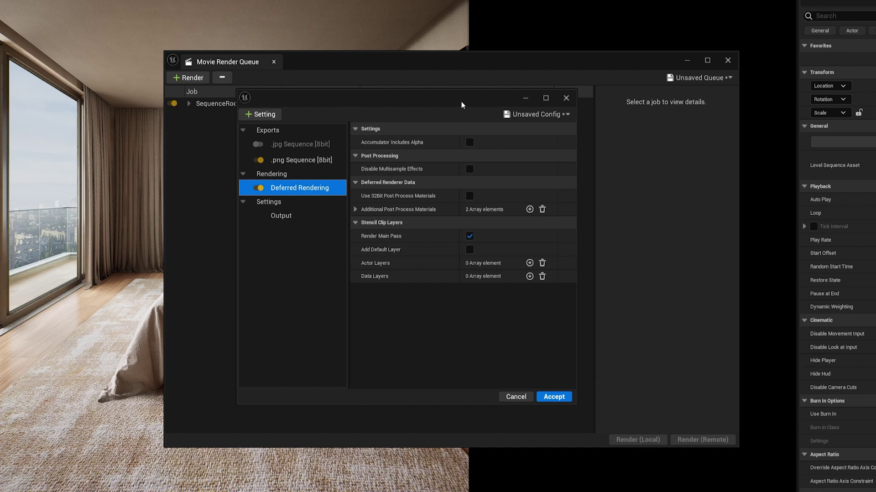
pyautogui.click(321, 218)
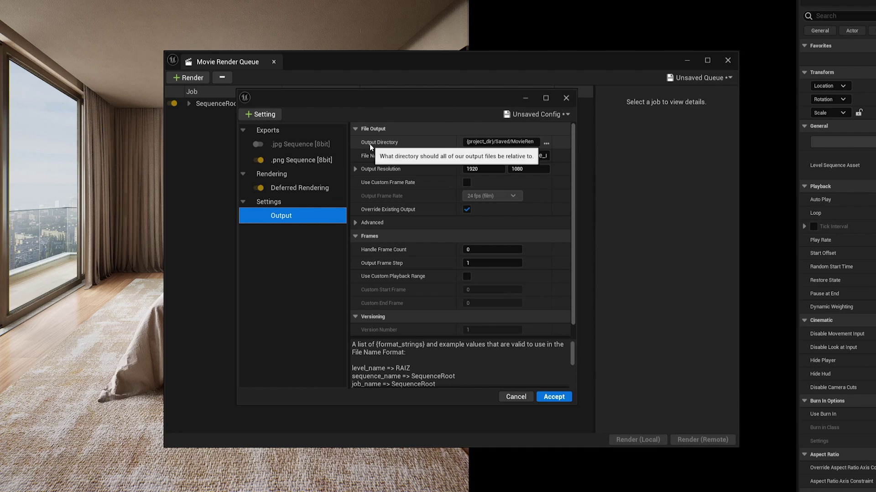
# Set the Output Directory to the pasted desktop EXPORT folder path.
pyautogui.click(509, 142)
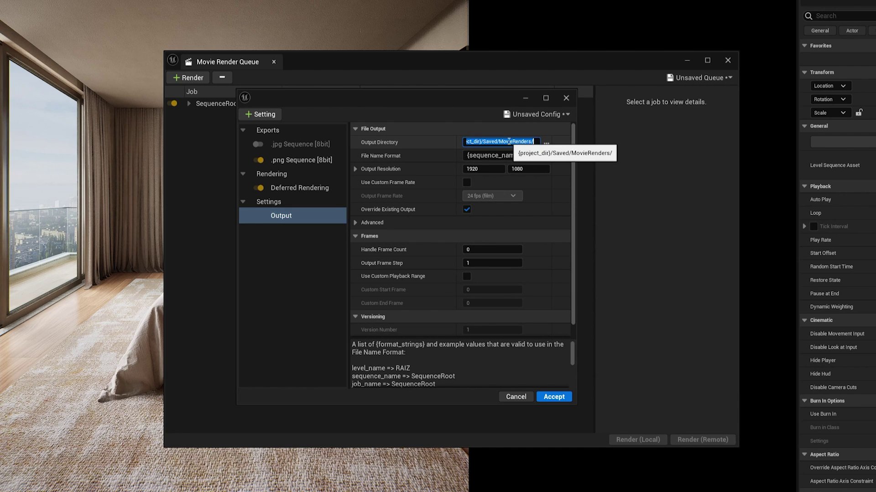
pyautogui.hotkey('ctrl', 'v')
pyautogui.press('Return')
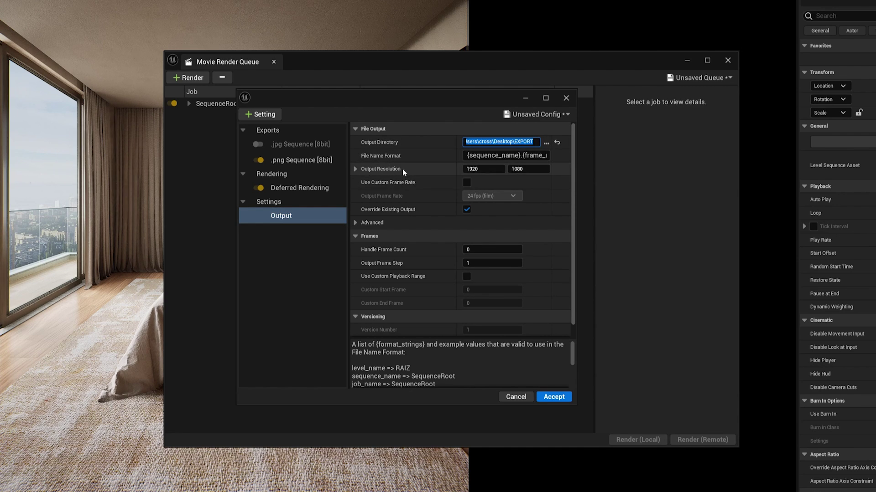
# Set the output resolution to 1536 x 1920.
pyautogui.click(498, 170)
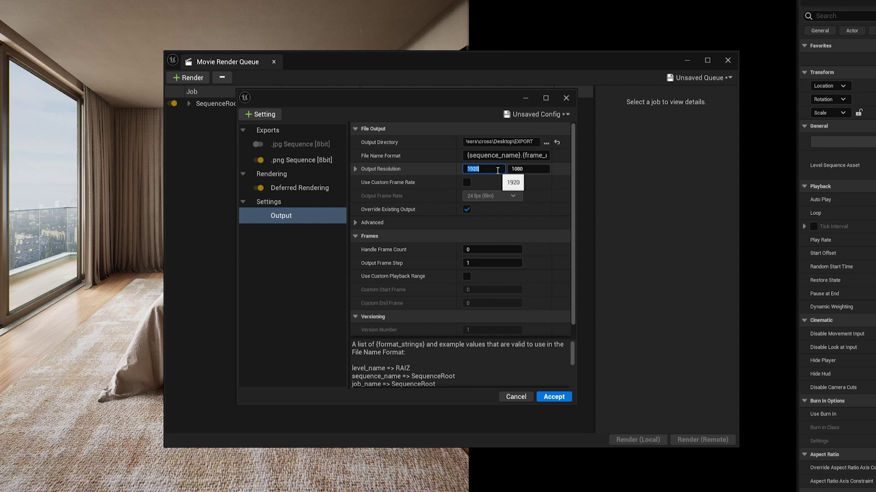
pyautogui.write('1536')
pyautogui.click(515, 169)
pyautogui.write('1920')
pyautogui.press('Return')
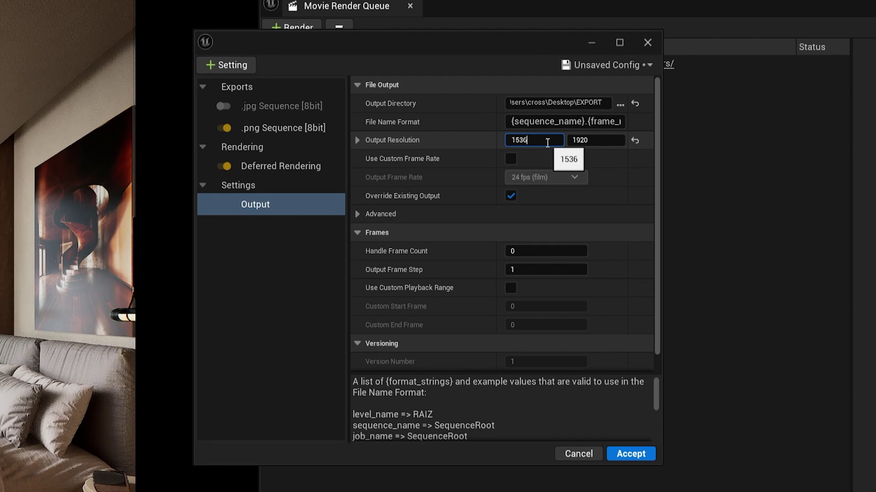
# Double both resolution fields with *2 to get 3072 x 3840.
pyautogui.write('*2')
pyautogui.press('Return')
pyautogui.click(576, 140)
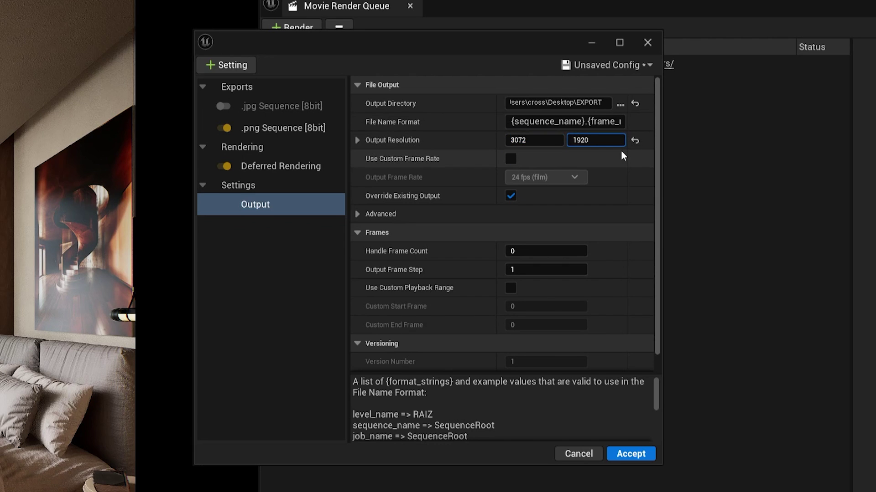
pyautogui.write('*2')
pyautogui.press('Return')
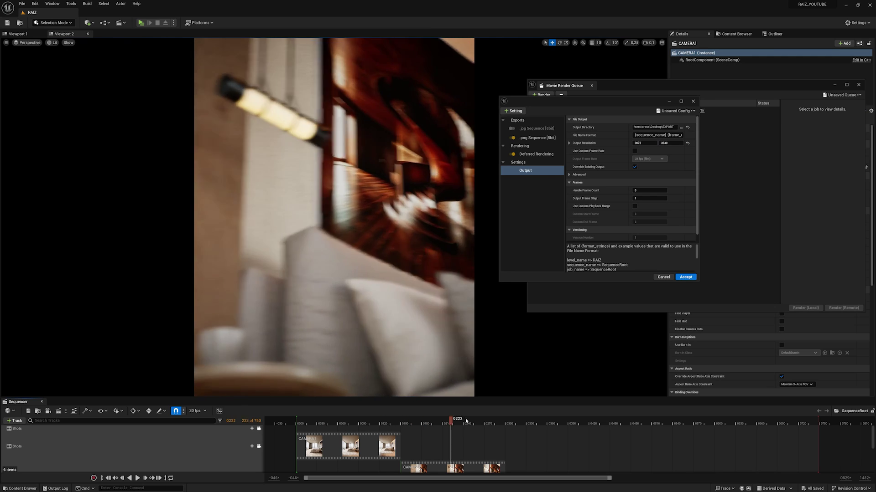
# Scrub through the camera animation, then move the playhead to frame 130.
pyautogui.moveTo(585, 418); pyautogui.dragTo(816, 414)
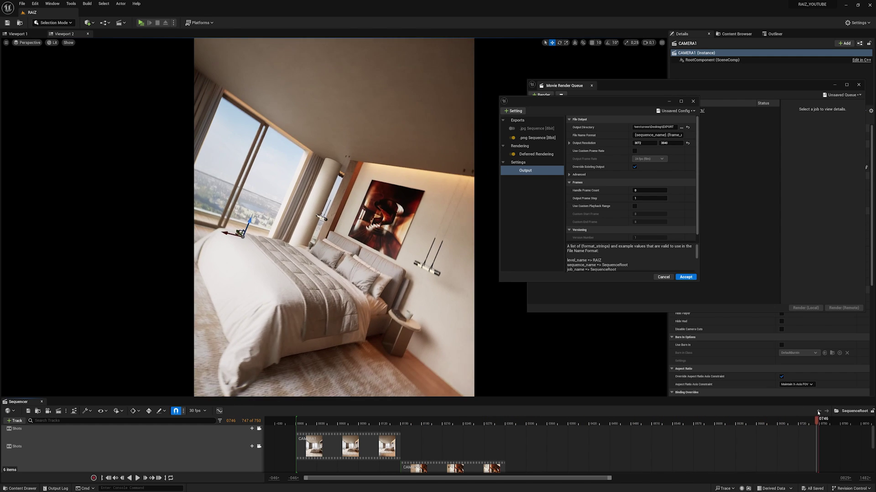
pyautogui.click(296, 422)
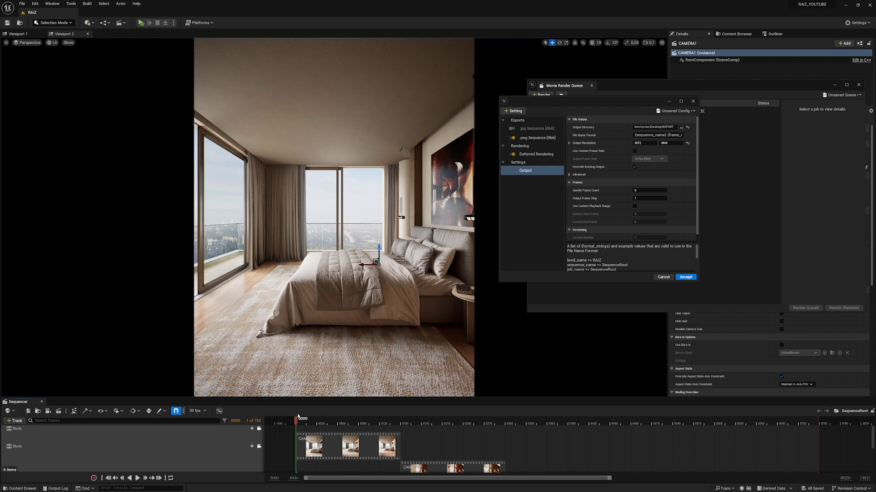
pyautogui.moveTo(298, 417); pyautogui.dragTo(385, 425)
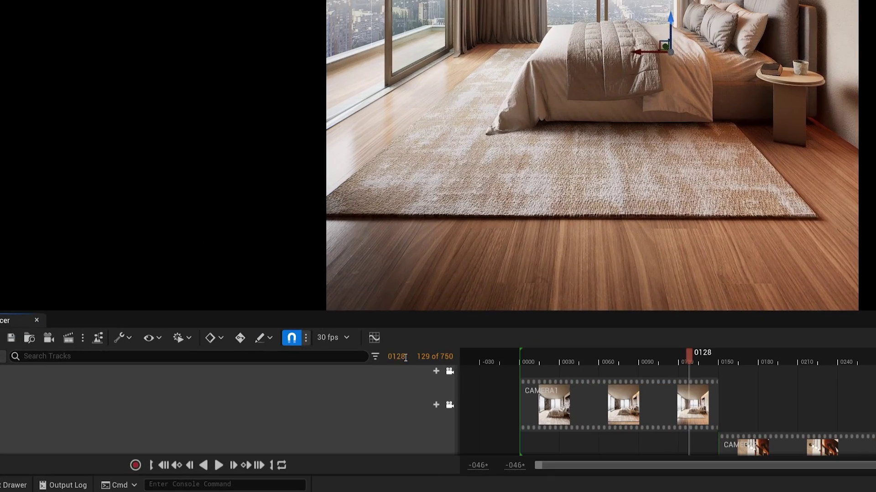
pyautogui.click(235, 421)
pyautogui.write('130')
pyautogui.press('Return')
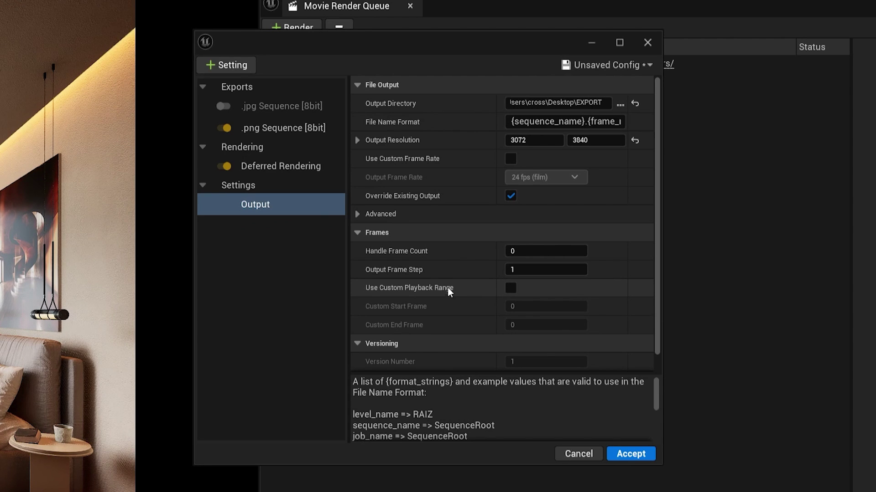
# Enable Use Custom Playback Range with start frame 130 and end frame 131.
pyautogui.click(510, 289)
pyautogui.scroll(-1, 447, 293)
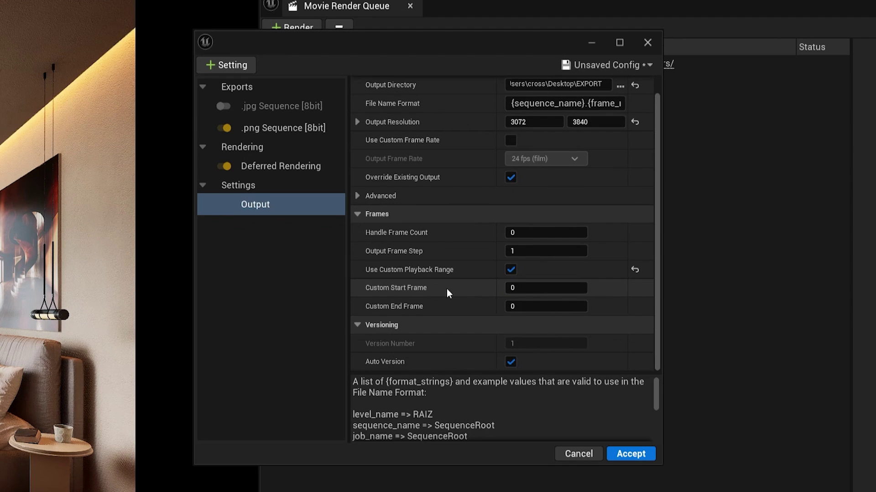
pyautogui.click(578, 285)
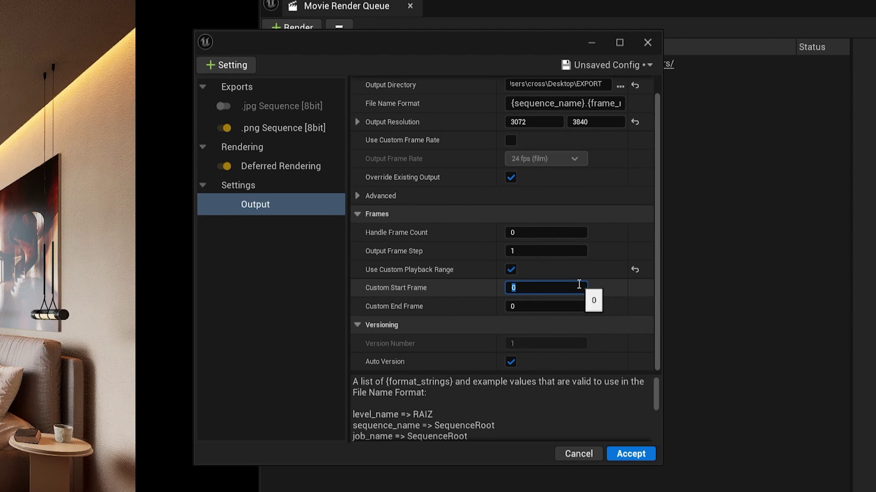
pyautogui.write('130')
pyautogui.press('Return')
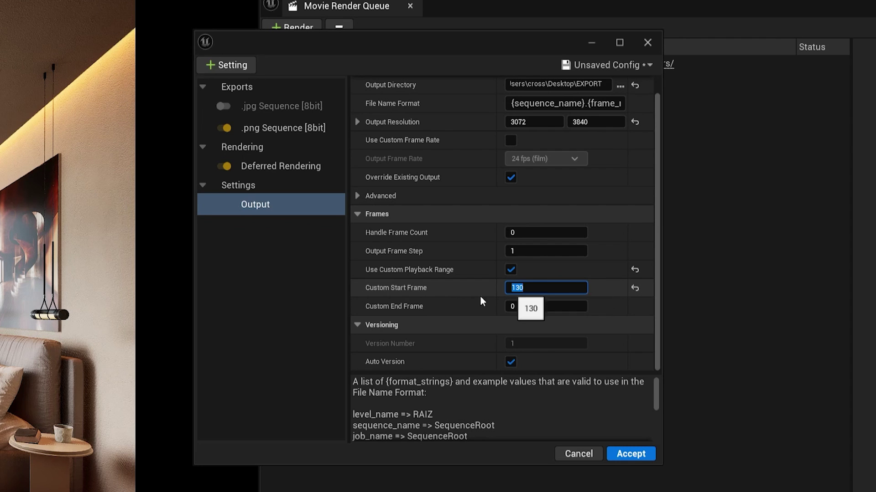
pyautogui.click(535, 310)
pyautogui.write('131')
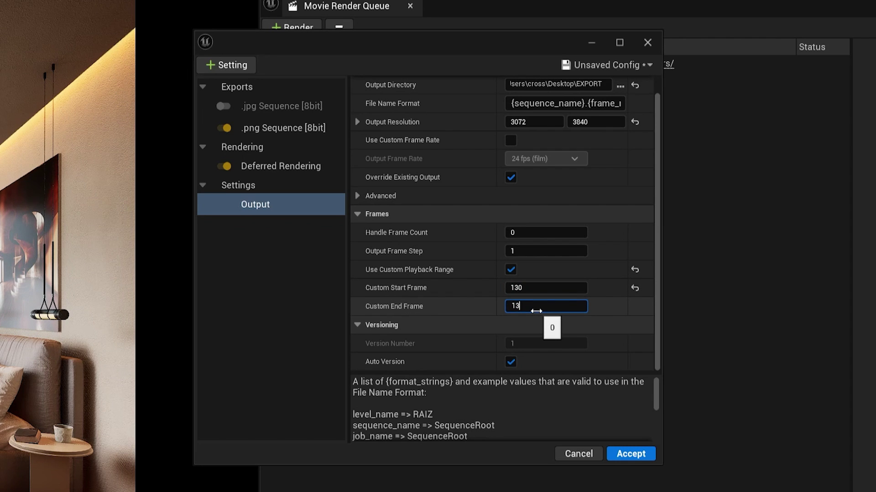
pyautogui.press('Return')
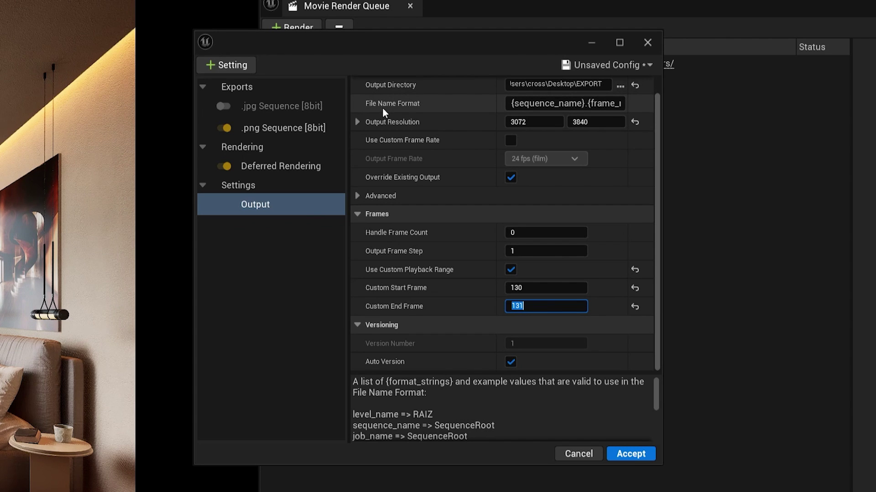
pyautogui.click(233, 67)
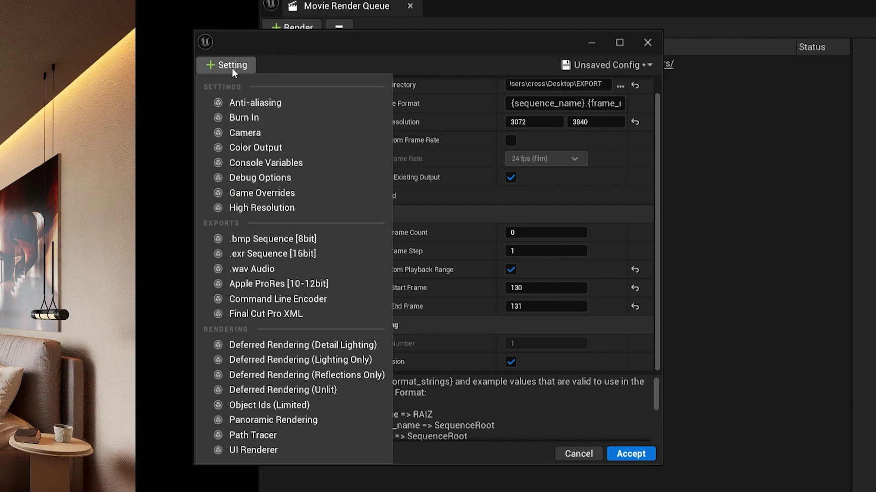
# Add Anti-aliasing to the config, then free the viewport briefly and re-lock it to the camera cut.
pyautogui.click(246, 104)
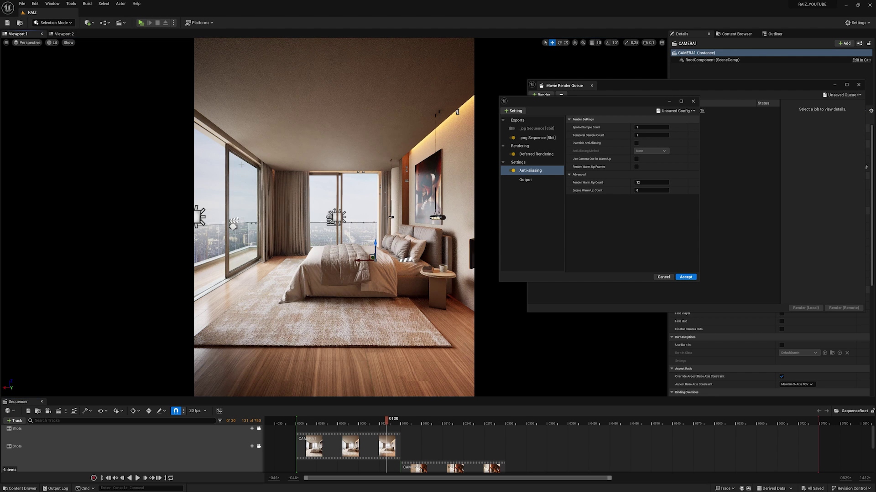
pyautogui.click(259, 429)
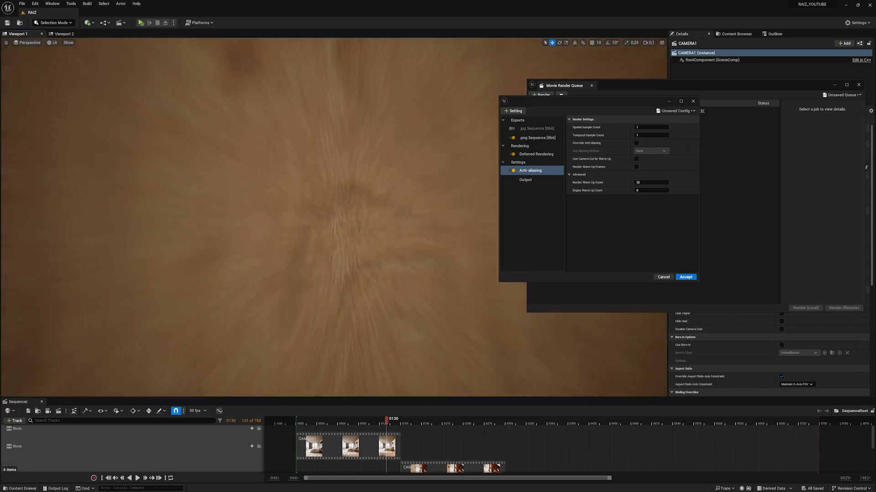
pyautogui.moveTo(333, 218); pyautogui.dragTo(333, 217, button='right')
pyautogui.press('w')
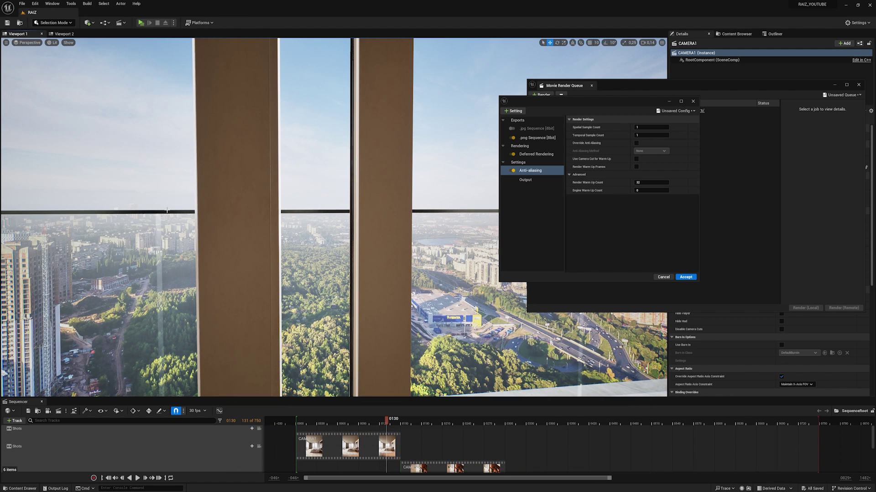
pyautogui.click(259, 429)
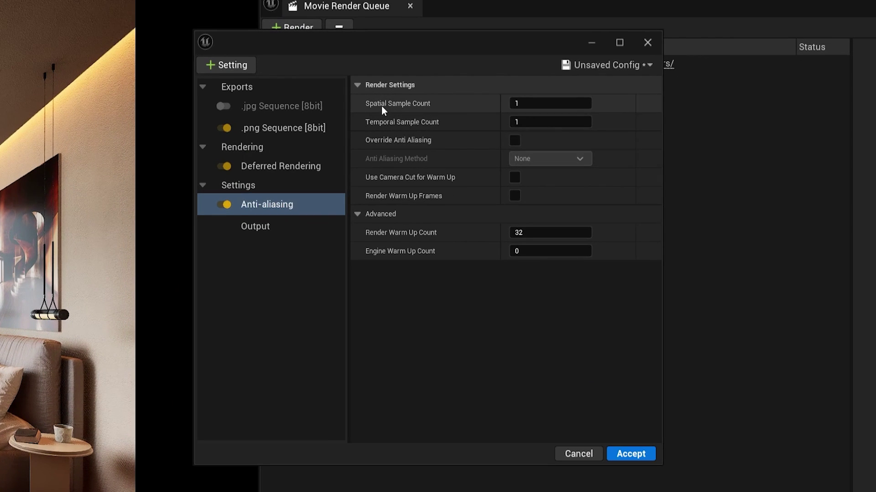
pyautogui.moveTo(587, 128)
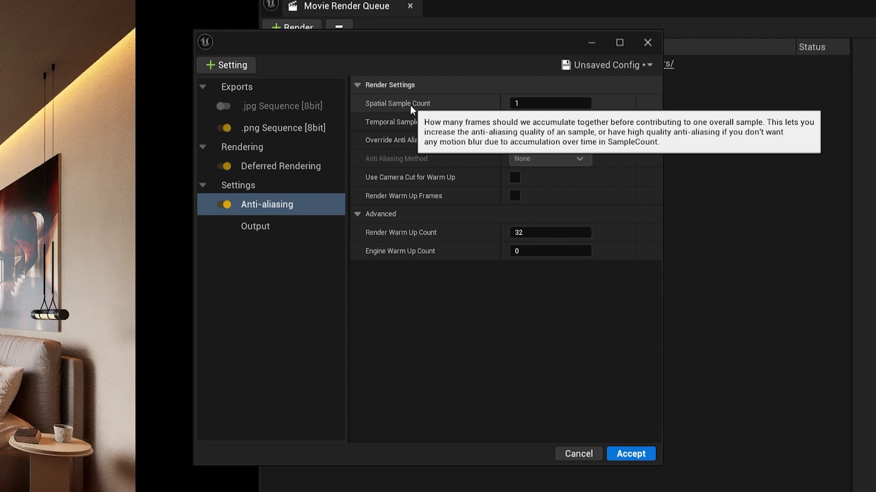
# Set both Spatial Sample Count and Temporal Sample Count to 4.
pyautogui.moveTo(402, 125)
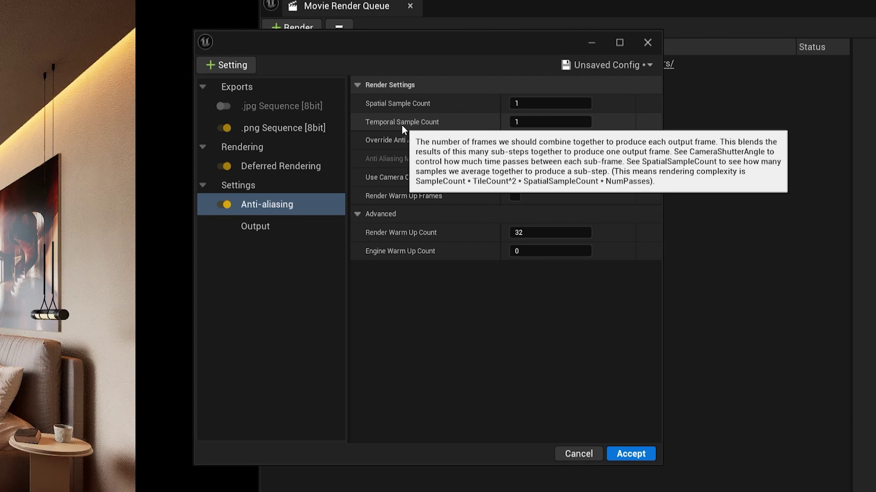
pyautogui.click(567, 103)
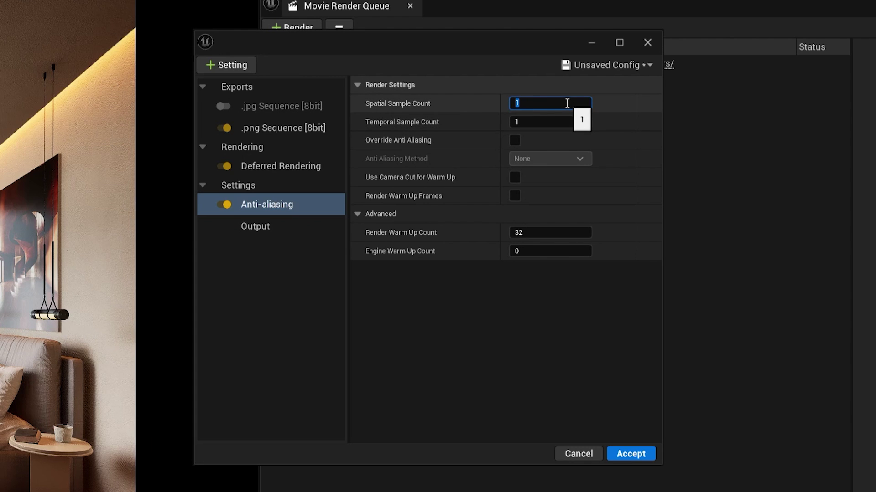
pyautogui.write('4')
pyautogui.press('Return')
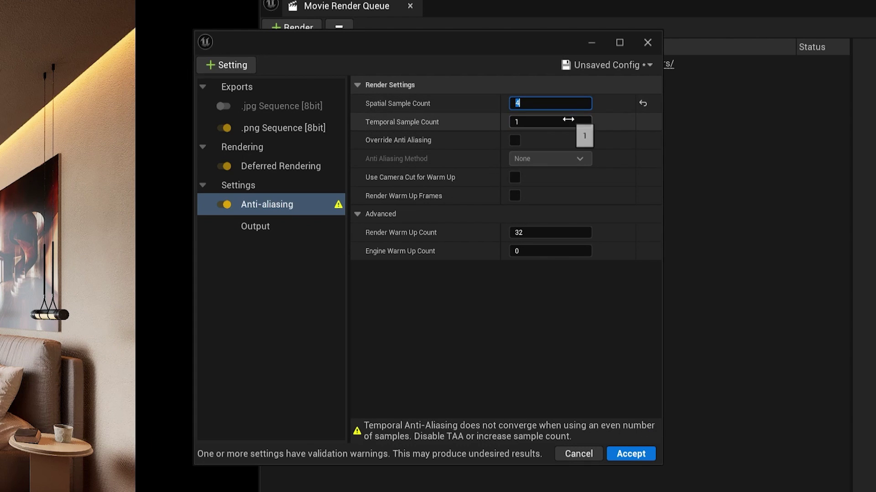
pyautogui.click(567, 120)
pyautogui.write('4')
pyautogui.press('Return')
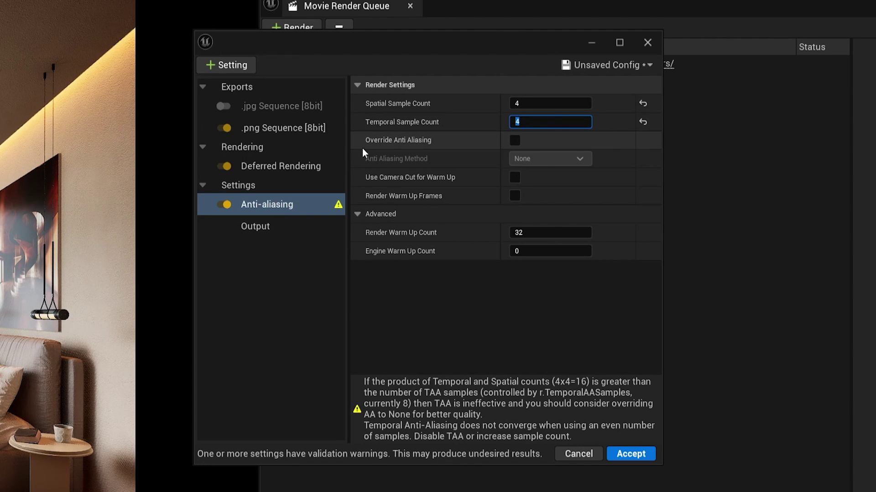
# Turn on Override Anti Aliasing with the anti-aliasing method None.
pyautogui.click(516, 140)
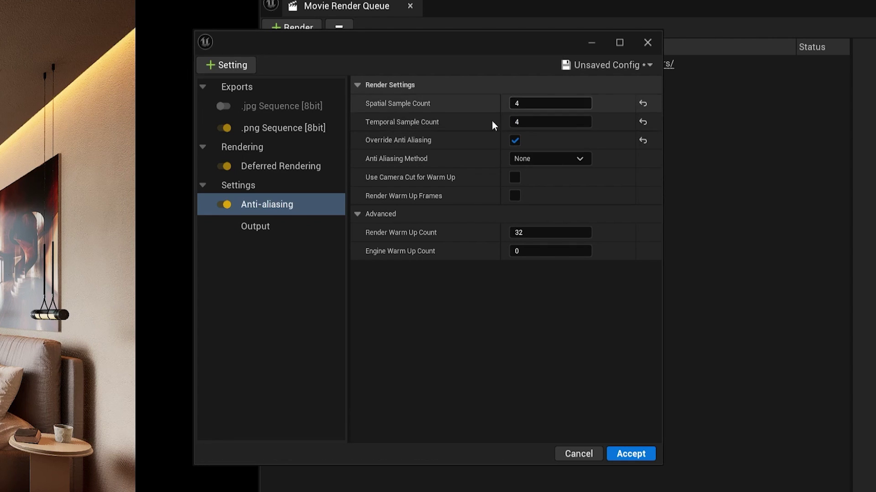
pyautogui.click(515, 141)
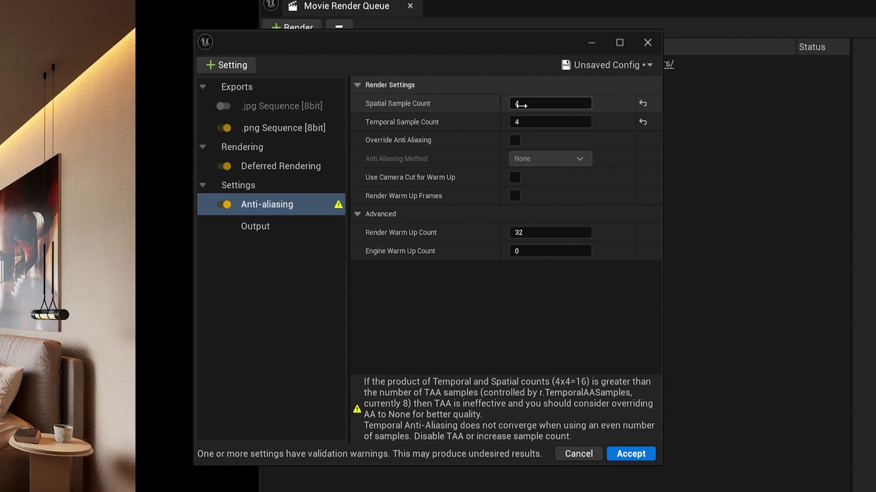
pyautogui.click(535, 123)
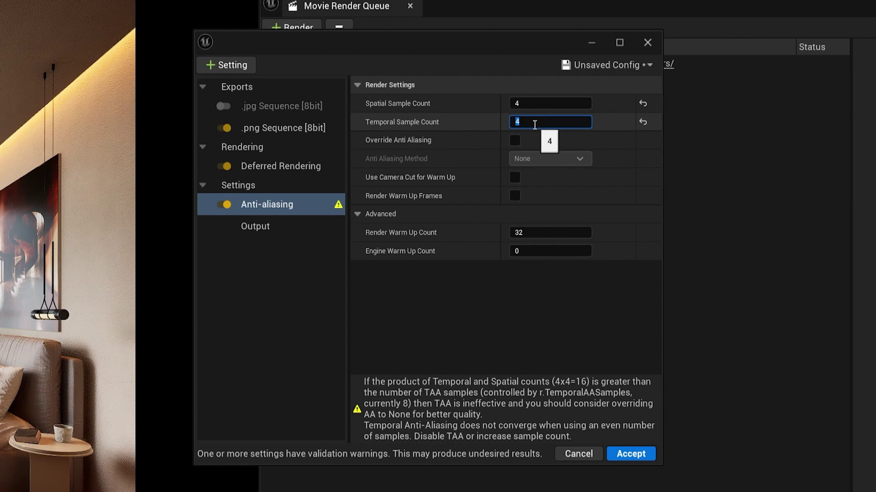
pyautogui.click(516, 140)
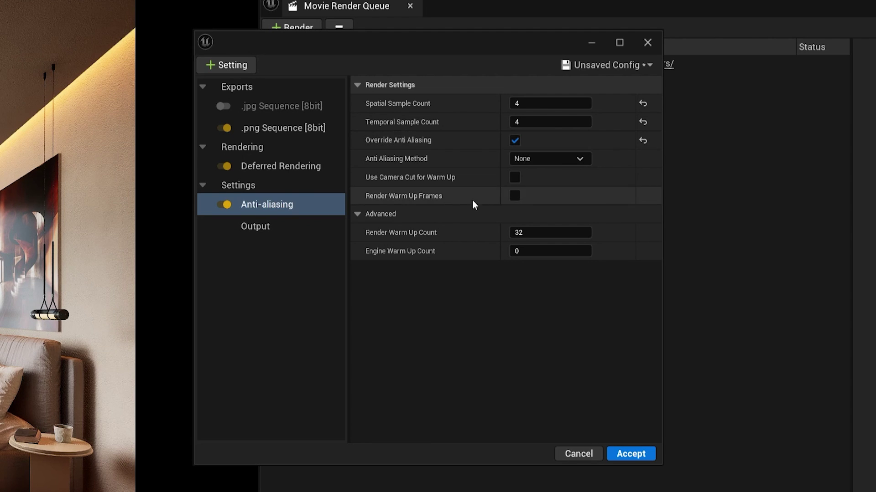
# Enable Render Warm Up Frames with Render Warm Up Count 32 and Engine Warm Up Count 32.
pyautogui.click(514, 196)
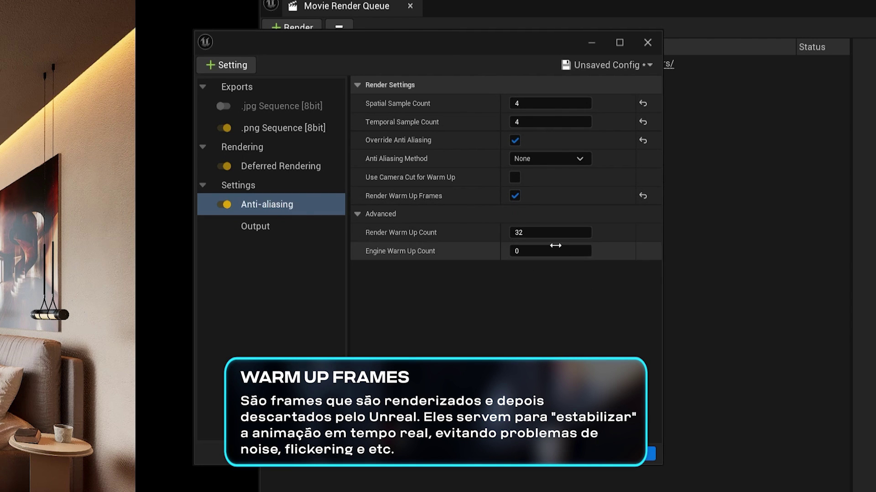
pyautogui.click(557, 233)
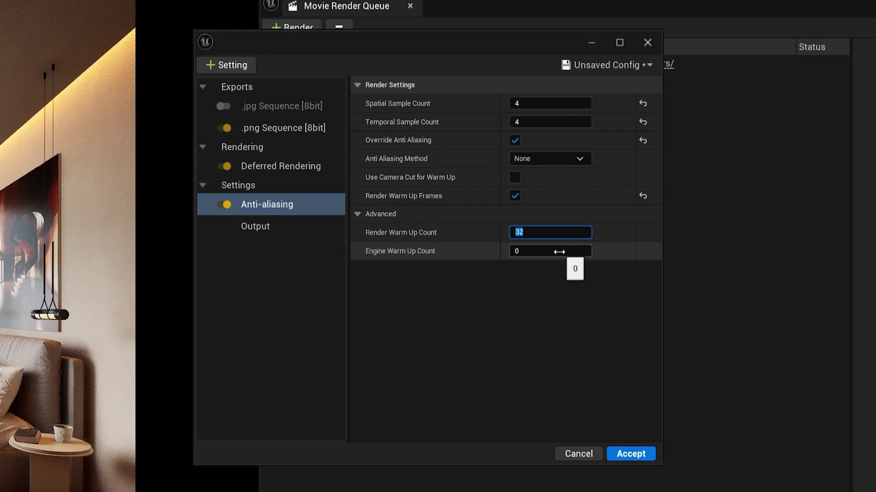
pyautogui.click(560, 251)
pyautogui.write('32')
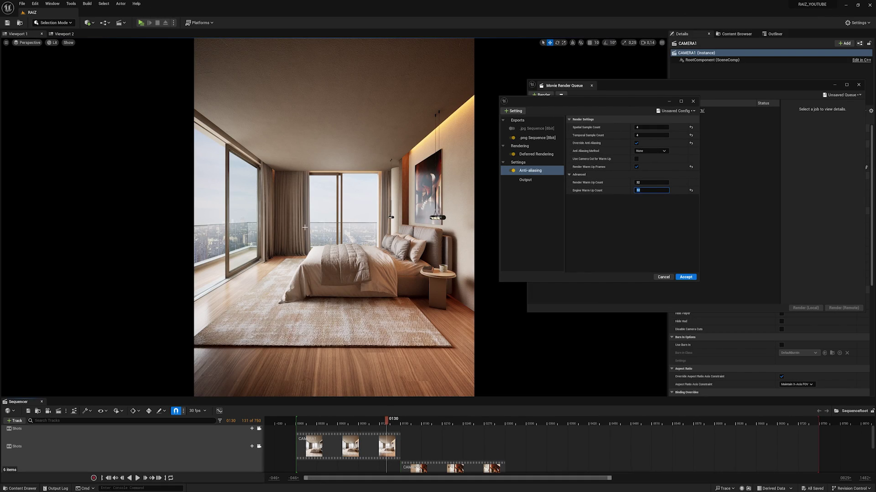
# Add a Console Variables setting, then remove all its entries so the list stays empty.
pyautogui.click(515, 111)
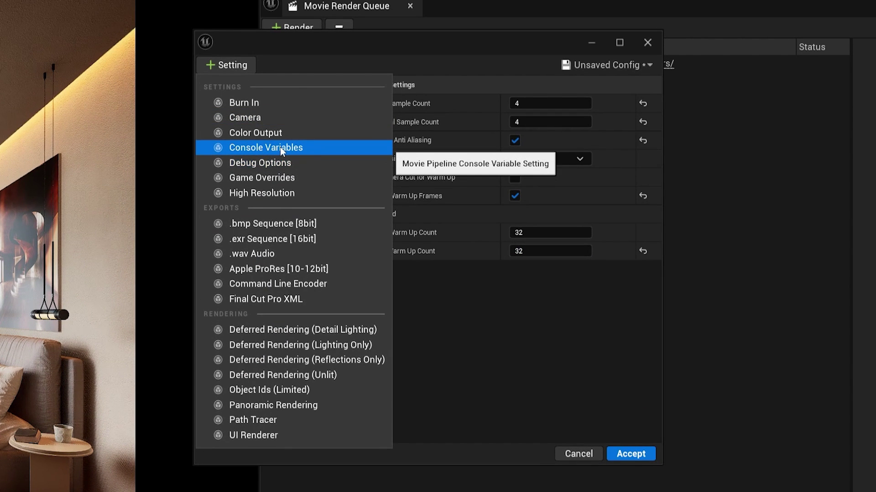
pyautogui.click(279, 147)
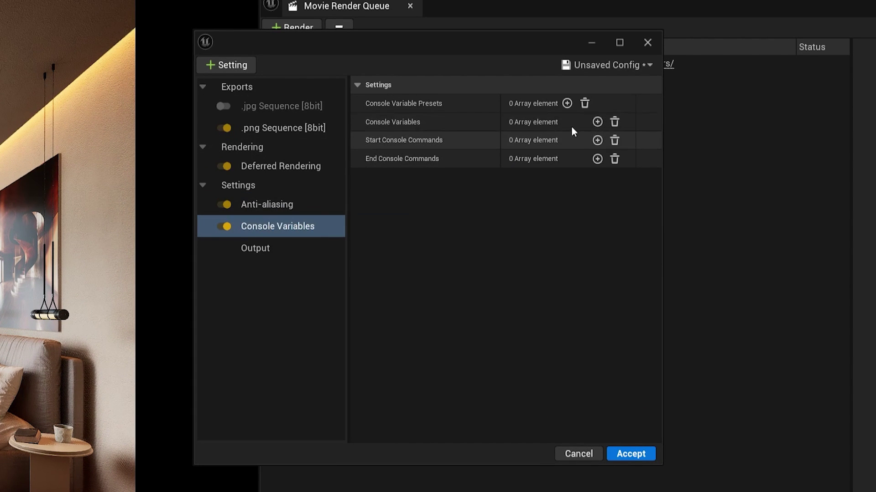
pyautogui.click(597, 122)
pyautogui.click(597, 122)
pyautogui.click(597, 121)
pyautogui.click(597, 121)
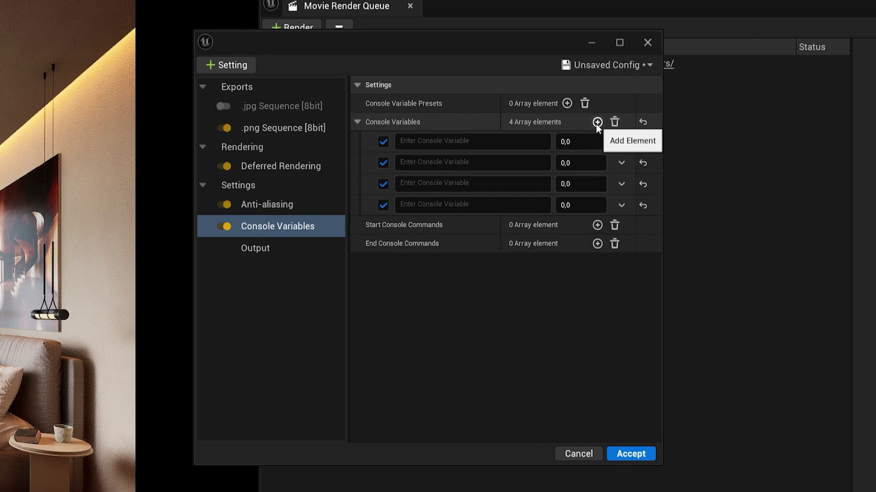
pyautogui.doubleClick(597, 122)
pyautogui.doubleClick(597, 122)
pyautogui.click(597, 122)
pyautogui.click(614, 123)
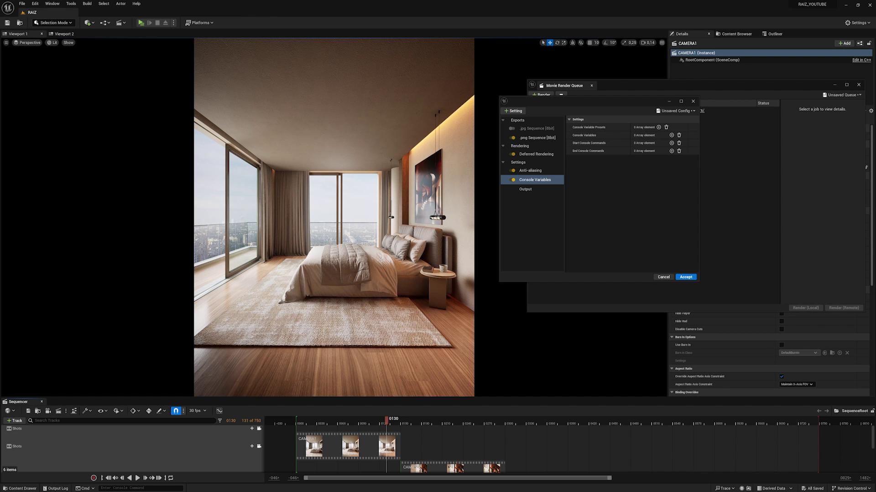
# Run the console command r.RayTracing.Nanite.Mode 1.
pyautogui.click(165, 488)
pyautogui.write('NANITE.MODE')
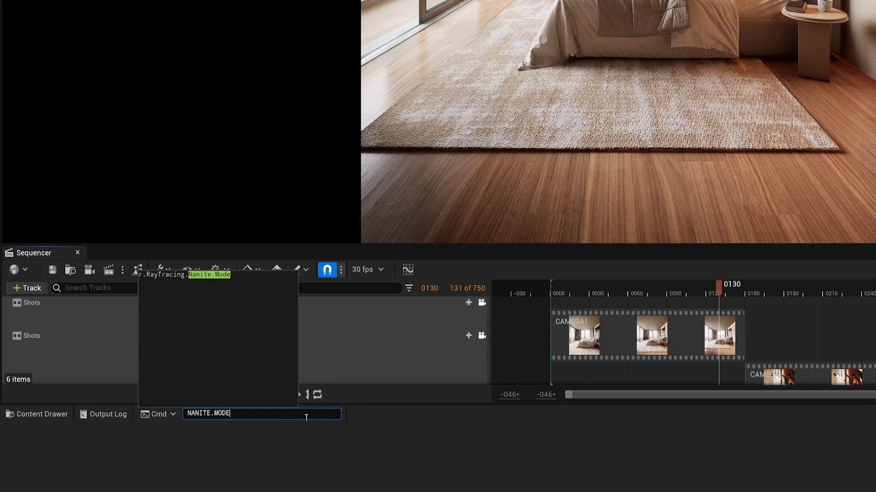
pyautogui.click(230, 276)
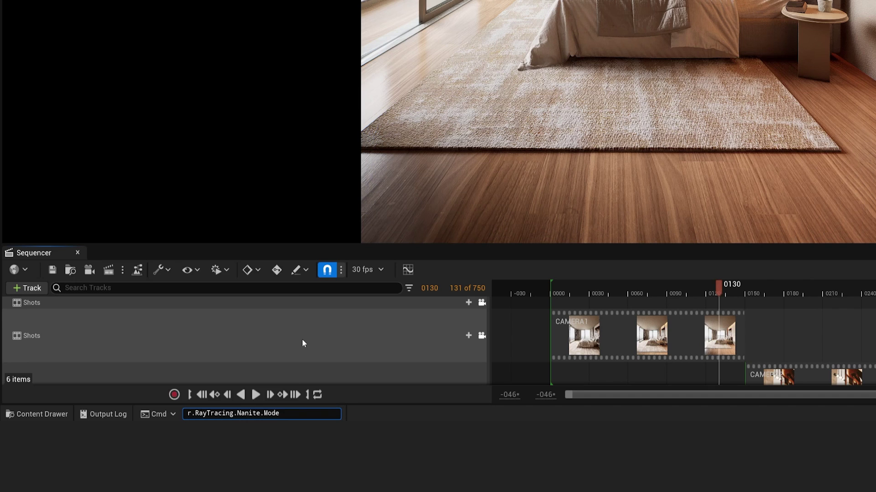
pyautogui.write(' 1')
pyautogui.press('Return')
# Run the console command r.RayTracing.Culling.Angle 0.
pyautogui.write('CULL')
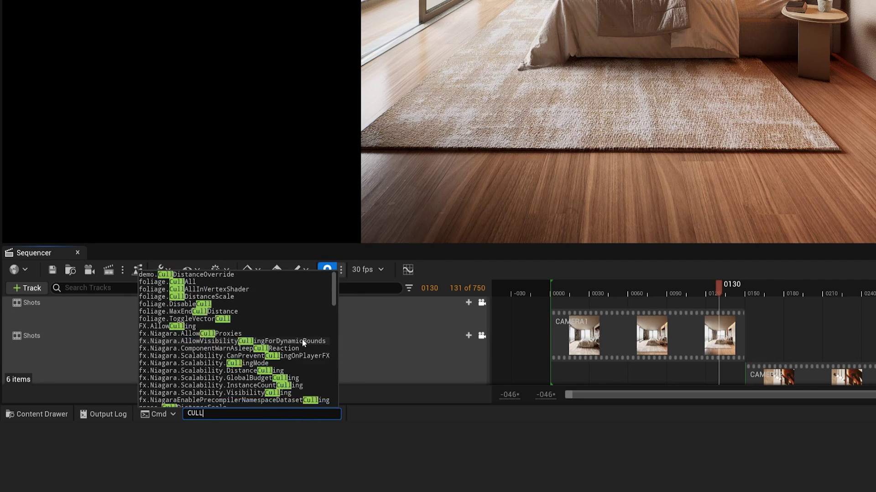
pyautogui.write('ING.ANGLE')
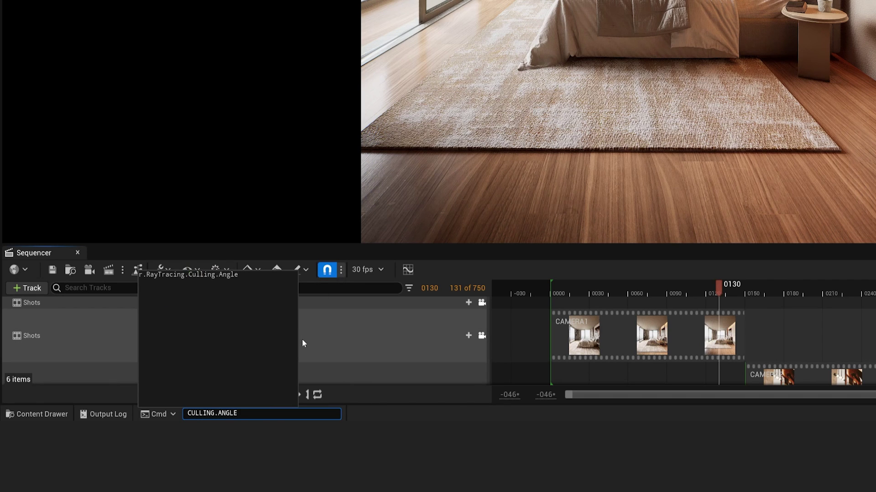
pyautogui.press('Down')
pyautogui.press('Tab')
pyautogui.write('0')
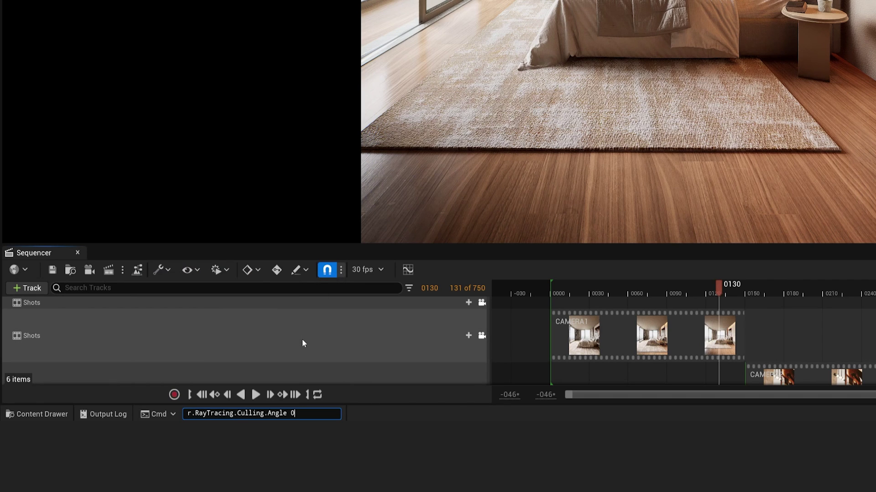
pyautogui.press('Return')
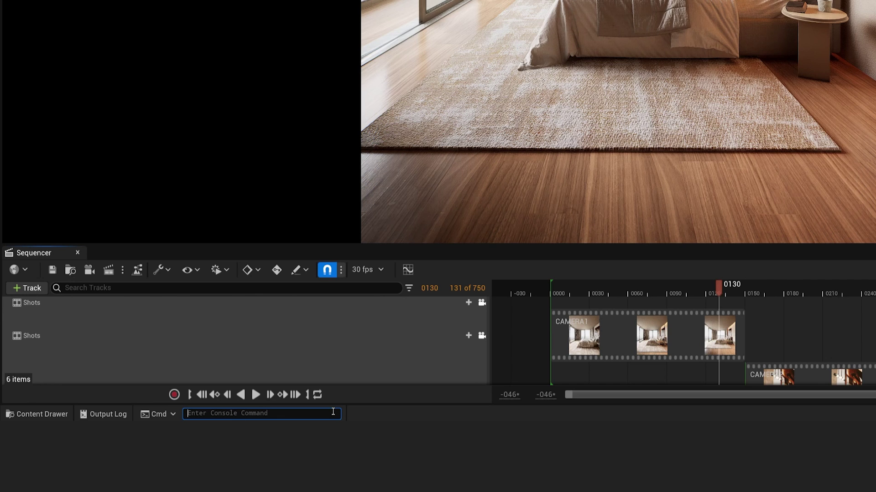
# Draft r.ScreenPercentage 200 in the console, then clear the command line without running it.
pyautogui.write('SC')
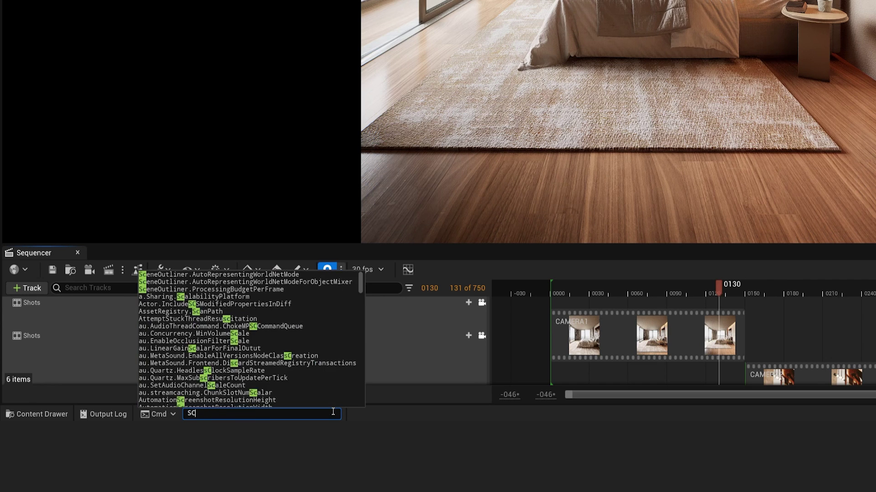
pyautogui.write('REENPER')
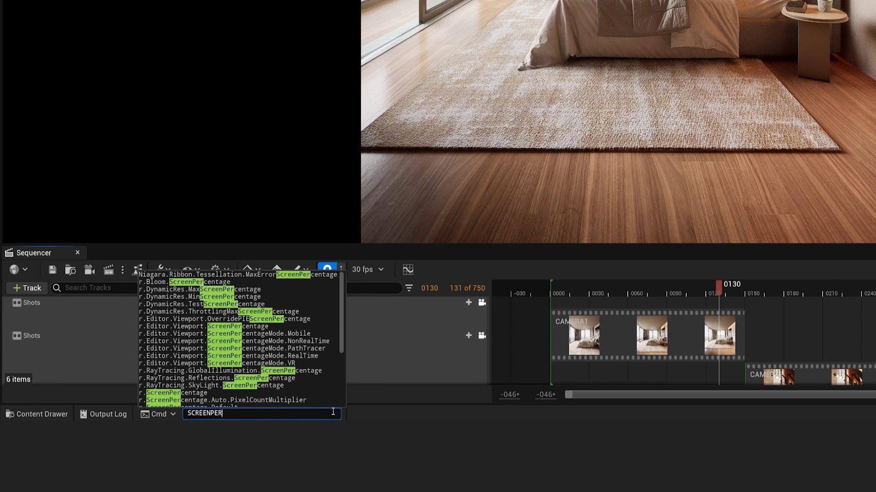
pyautogui.click(205, 394)
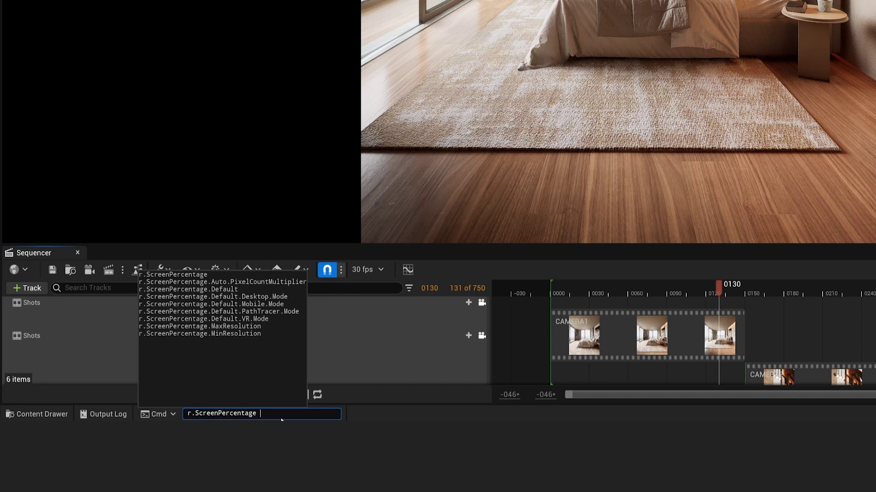
pyautogui.write('100')
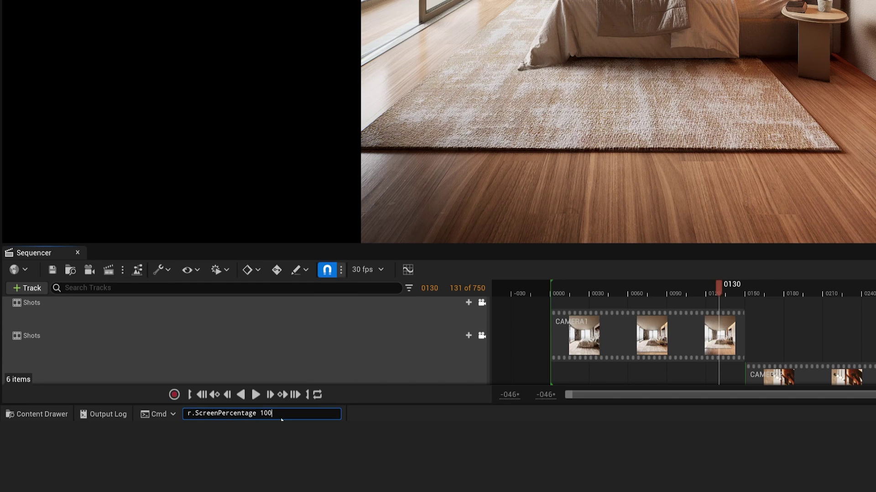
pyautogui.press('BackSpace')
pyautogui.press('BackSpace')
pyautogui.write('50')
pyautogui.press('BackSpace')
pyautogui.press('BackSpace')
pyautogui.press('BackSpace')
pyautogui.write('200')
pyautogui.hotkey('ctrl', 'a')
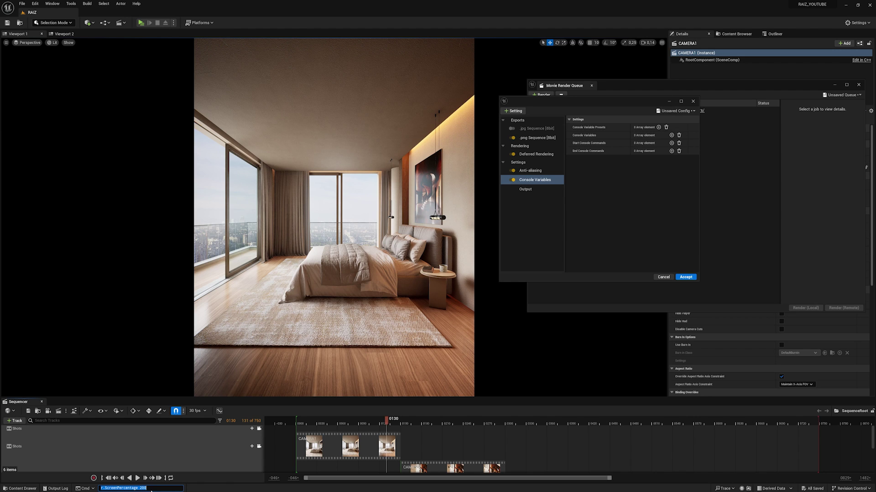
pyautogui.press('BackSpace')
# Review the Console Variables and Anti-aliasing pages, ending on Output: 3072 × 3840, frames 130–131.
pyautogui.click(514, 182)
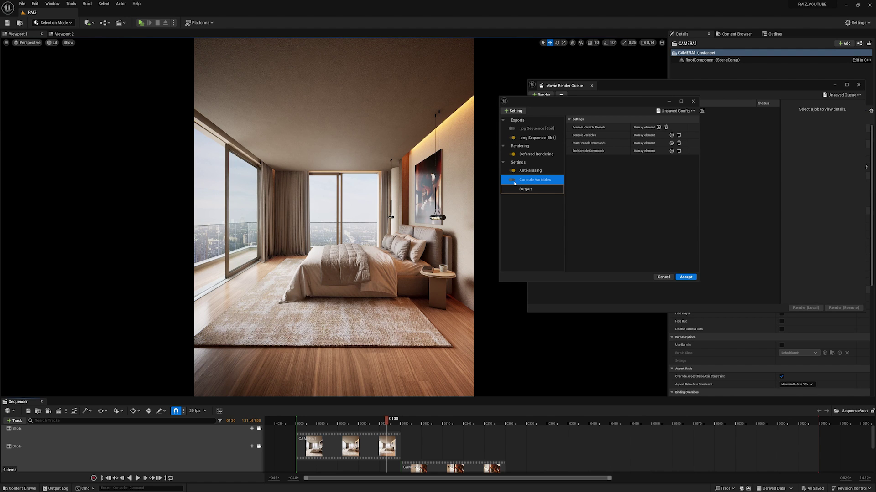
pyautogui.click(533, 172)
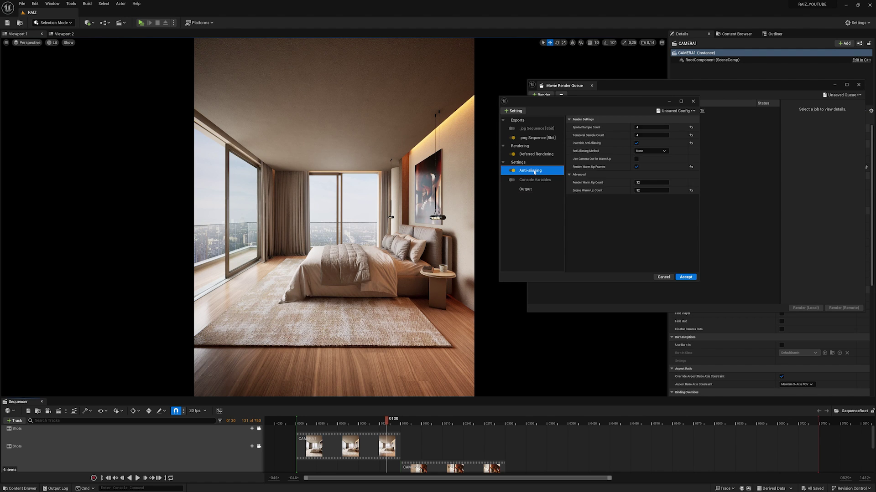
pyautogui.click(531, 189)
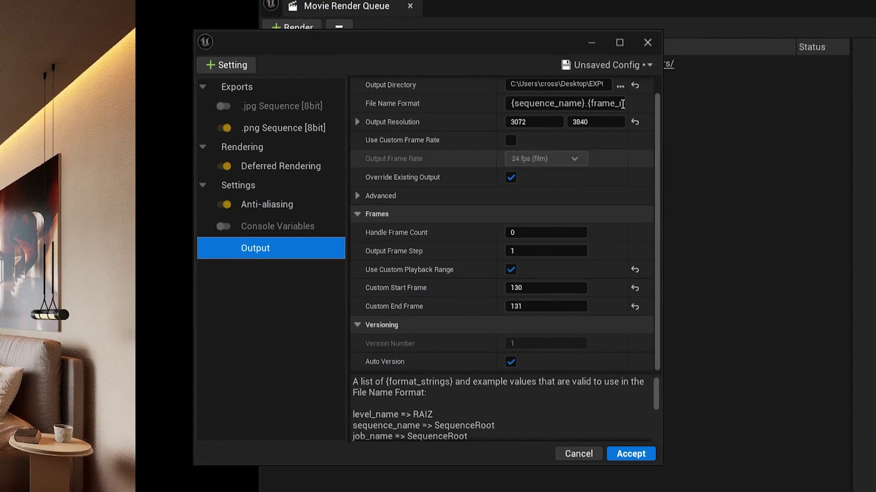
# Save the render config as preset LUMEN_4K and accept it for the SequenceRoot job.
pyautogui.click(588, 66)
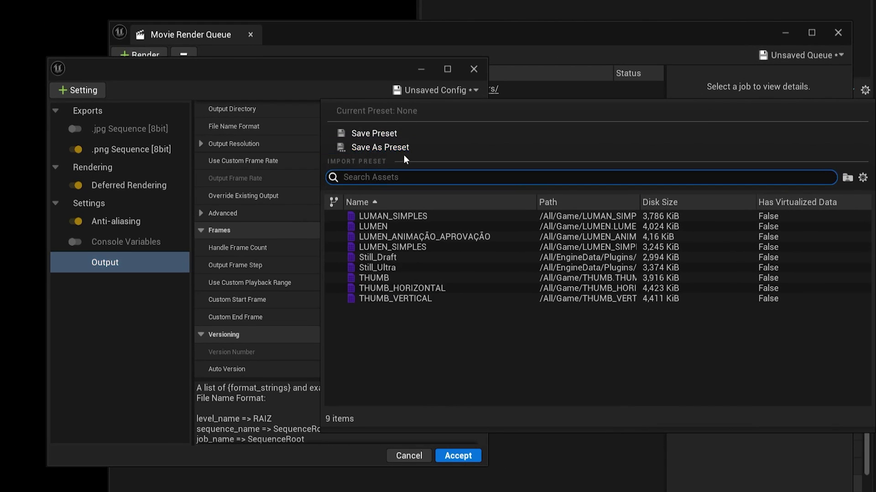
pyautogui.click(399, 147)
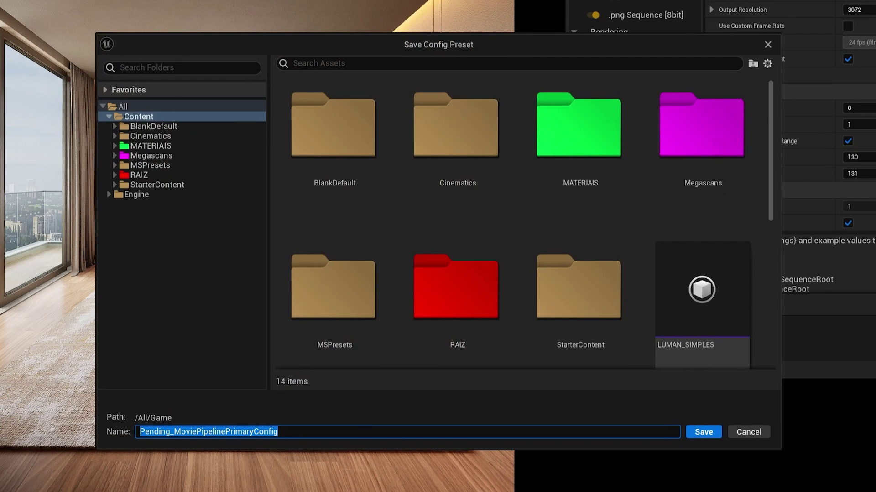
pyautogui.write('LUMEN')
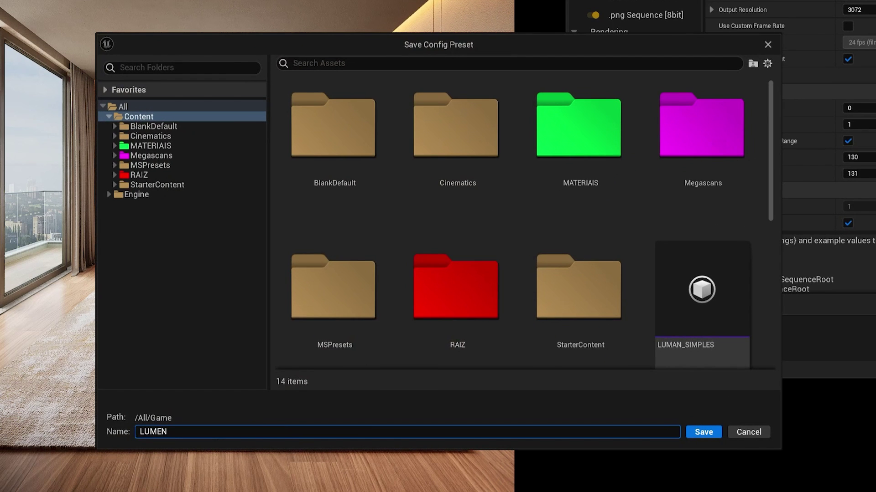
pyautogui.write('_4K')
pyautogui.press('Return')
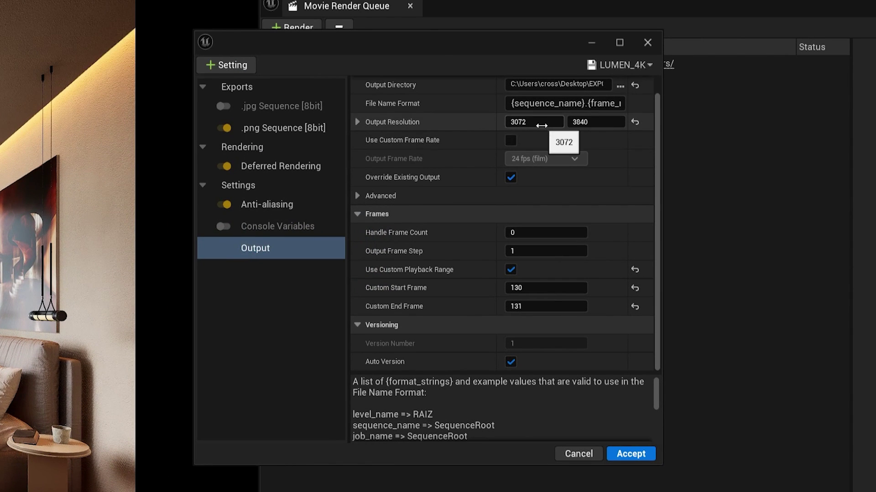
pyautogui.click(632, 454)
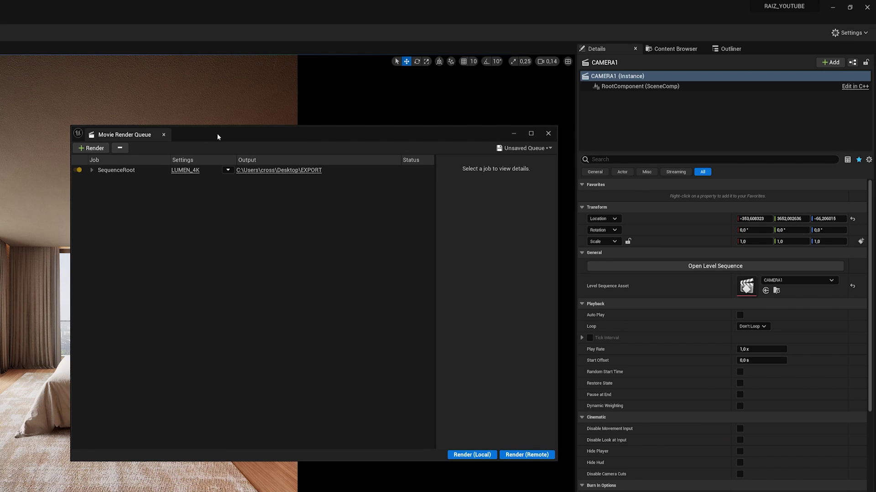
# Add CAMERA1 and then CAMERA2–CAMERA5 from the Content Browser as queue jobs.
pyautogui.click(671, 49)
pyautogui.click(796, 185)
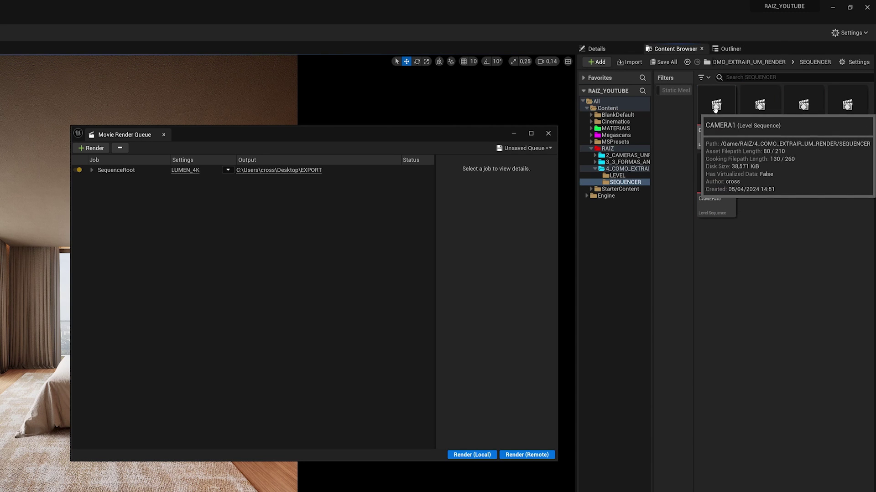
pyautogui.moveTo(720, 130)
pyautogui.mouseDown()
pyautogui.moveTo(728, 140)
pyautogui.moveTo(184, 234)
pyautogui.mouseUp()
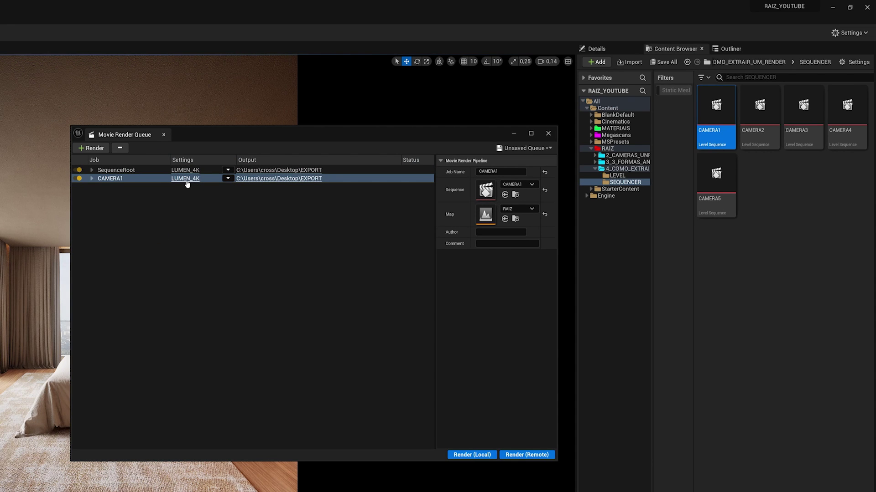
pyautogui.click(716, 182)
pyautogui.keyDown('shift'); pyautogui.click(760, 114); pyautogui.keyUp('shift')
pyautogui.moveTo(759, 114); pyautogui.dragTo(224, 341)
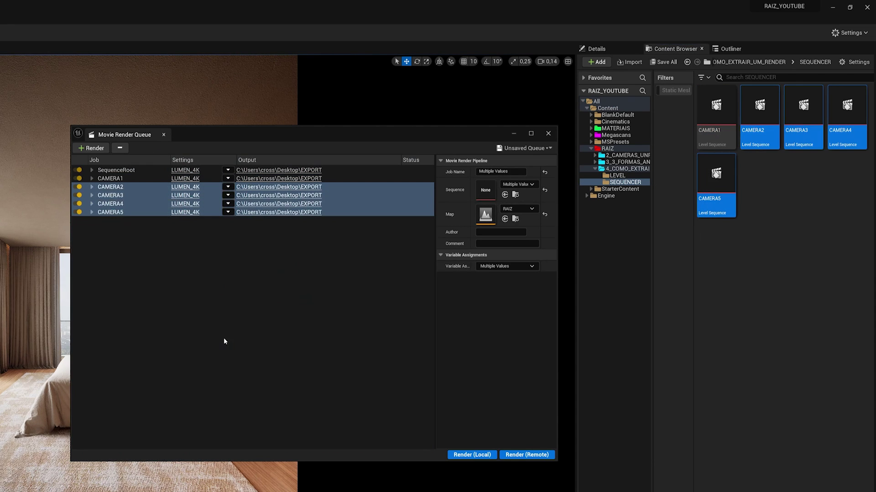
# Disable the CAMERA1–CAMERA5 jobs so only SequenceRoot remains enabled.
pyautogui.click(115, 294)
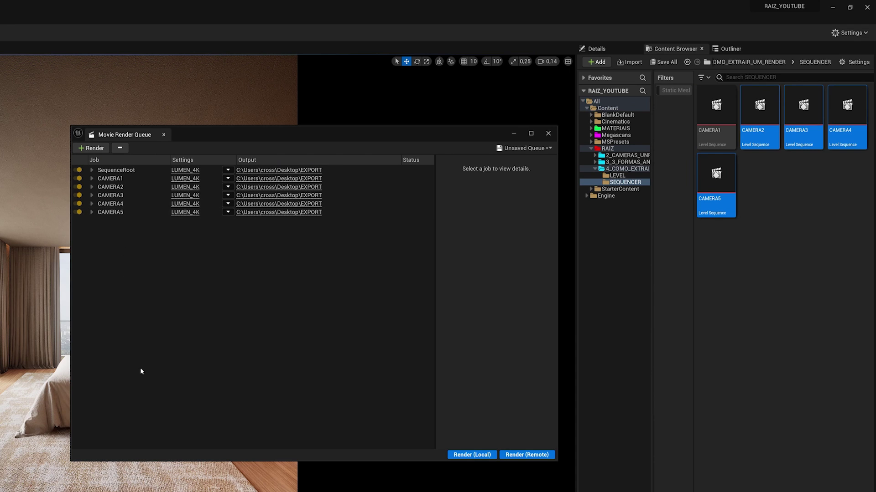
pyautogui.click(77, 212)
pyautogui.click(78, 204)
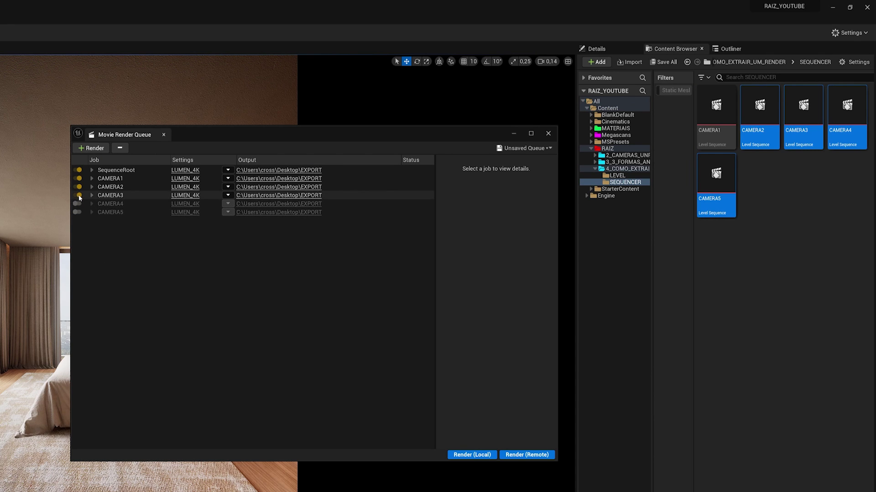
pyautogui.click(77, 195)
pyautogui.click(77, 187)
pyautogui.click(78, 178)
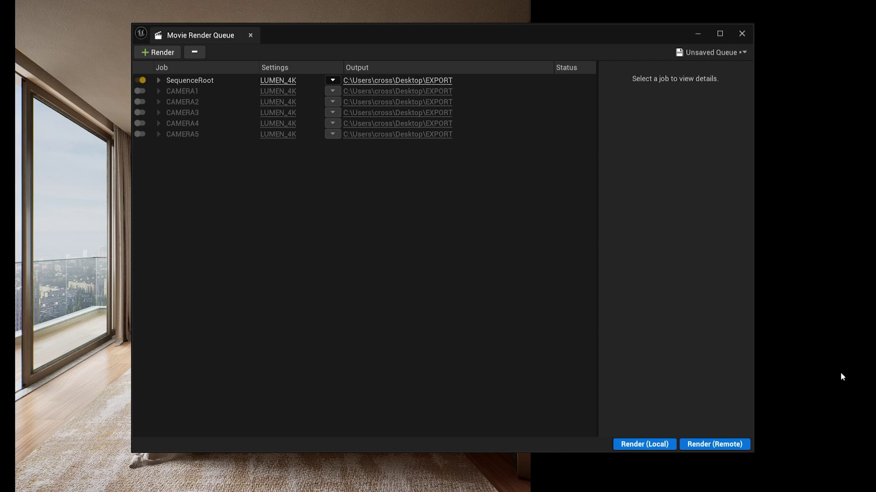
# Start a local render of the SequenceRoot job to produce SequenceRoot.0130.png in EXPORT.
pyautogui.click(666, 445)
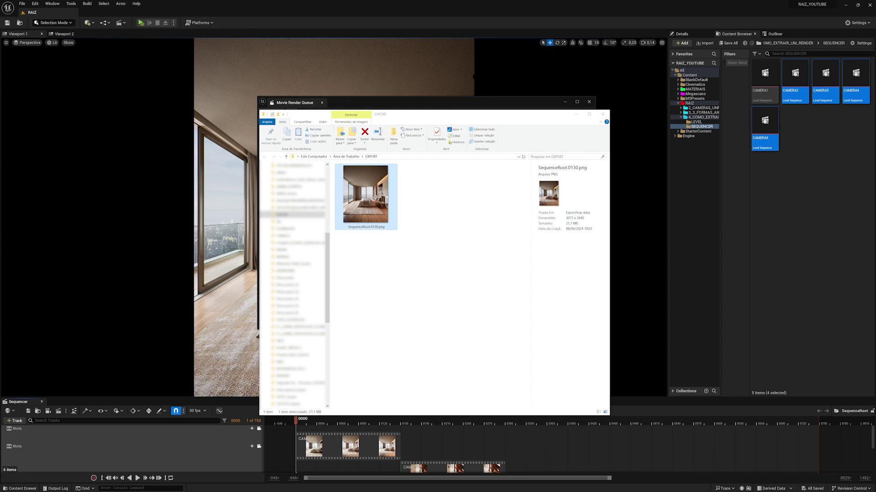
pyautogui.doubleClick(368, 203)
pyautogui.scroll(3, 435, 371)
pyautogui.scroll(4, 387, 360)
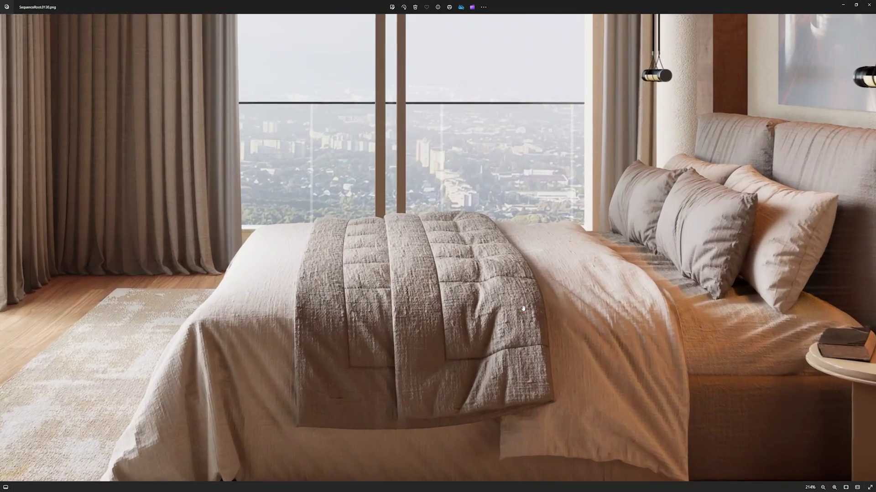
pyautogui.scroll(1, 336, 345)
pyautogui.moveTo(336, 345); pyautogui.dragTo(500, 376)
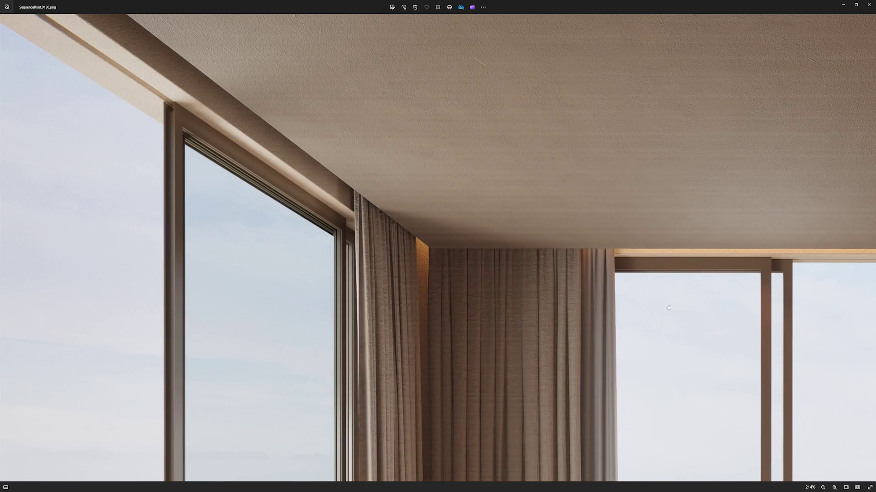
pyautogui.scroll(4, 392, 244)
pyautogui.scroll(-2, 392, 244)
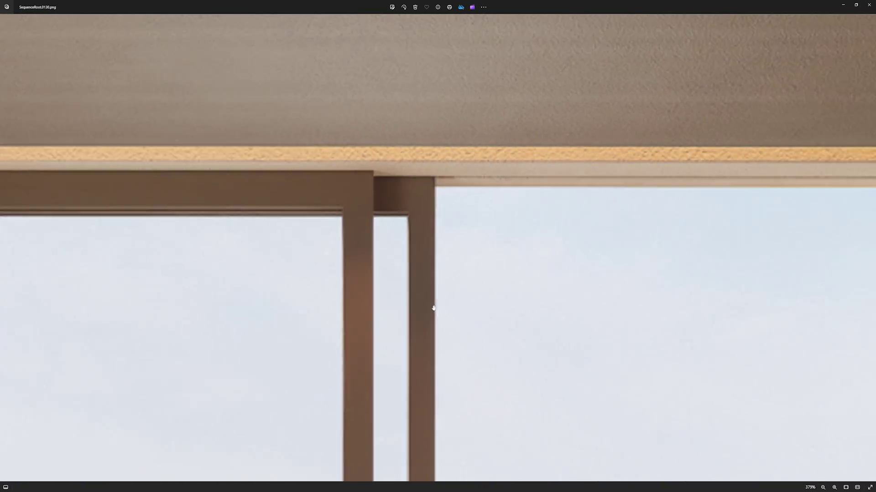
pyautogui.moveTo(397, 250)
pyautogui.mouseDown()
pyautogui.moveTo(515, 236)
pyautogui.moveTo(392, 107)
pyautogui.mouseUp()
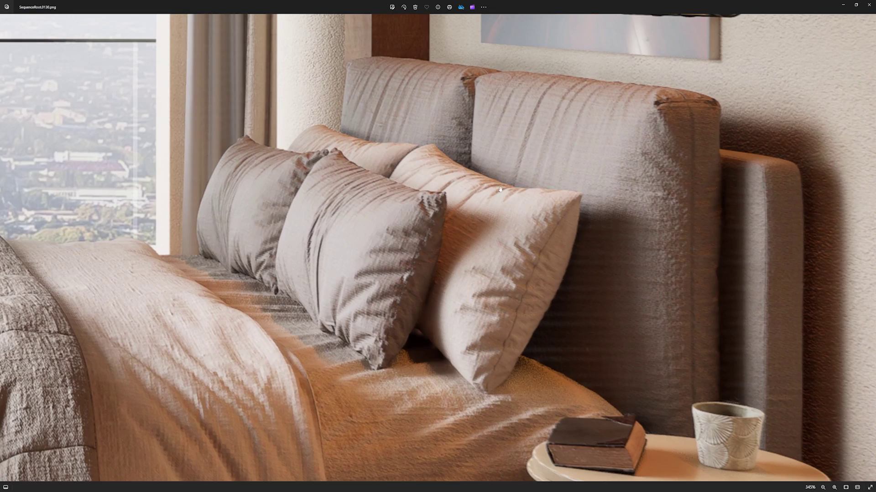
pyautogui.scroll(-3, 500, 189)
pyautogui.scroll(-3, 506, 194)
pyautogui.scroll(-3, 520, 205)
pyautogui.scroll(-1, 528, 211)
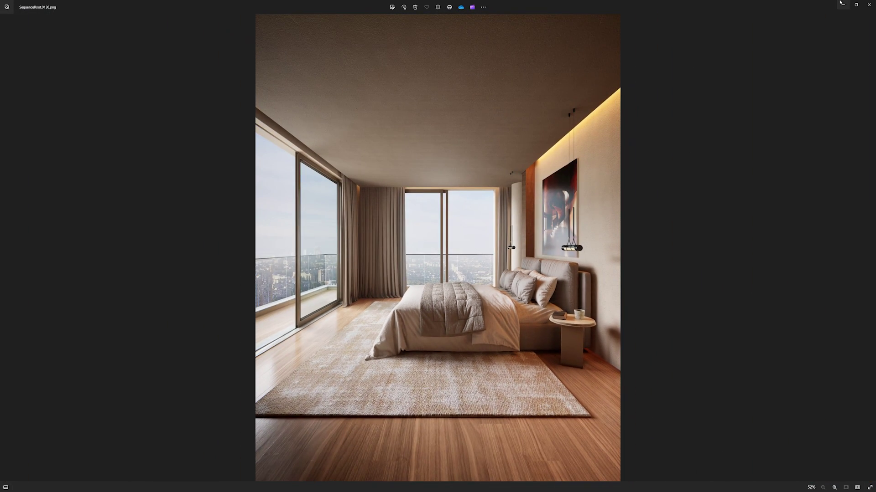
pyautogui.click(866, 5)
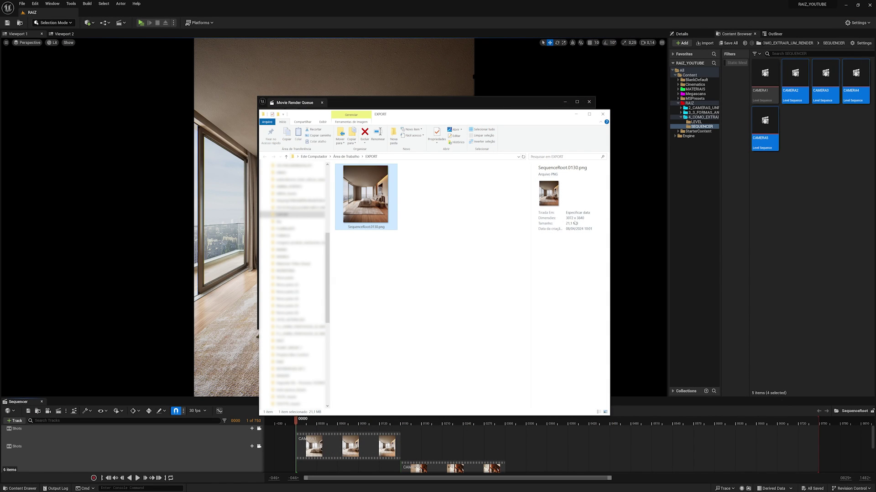
# Open the LUMEN_4K preset settings in a repositioned, enlarged window.
pyautogui.click(576, 113)
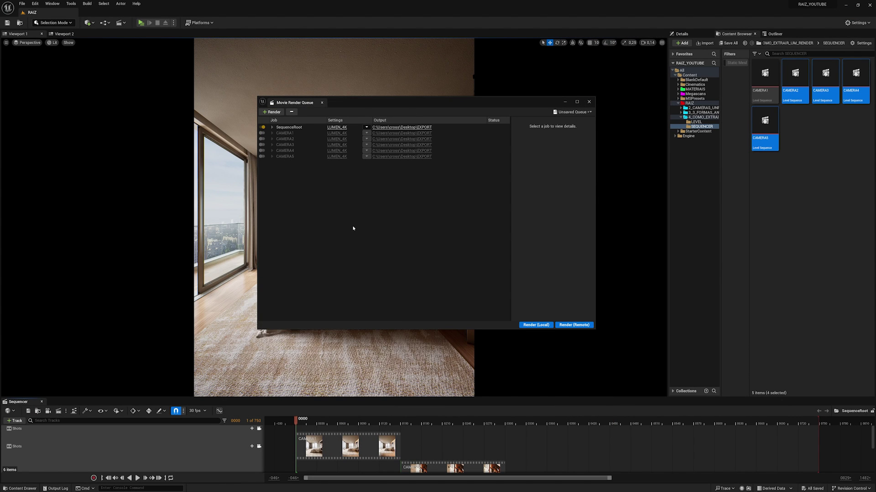
pyautogui.click(336, 128)
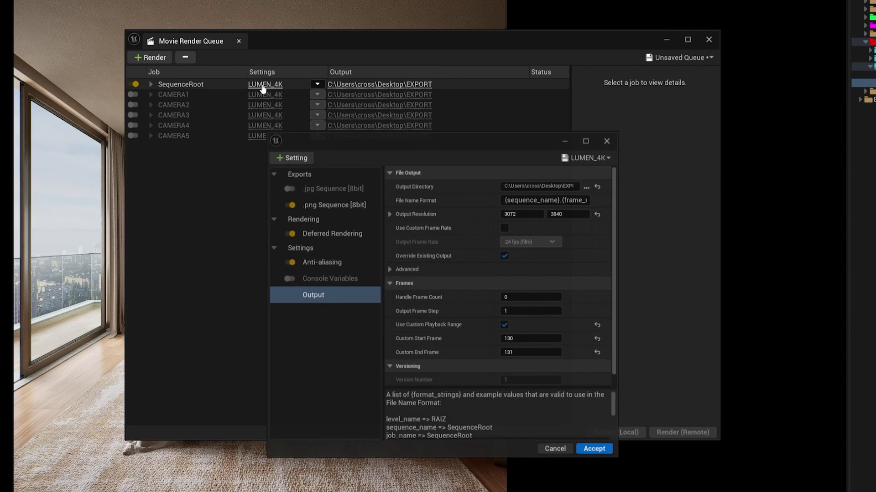
pyautogui.moveTo(487, 146); pyautogui.dragTo(495, 116)
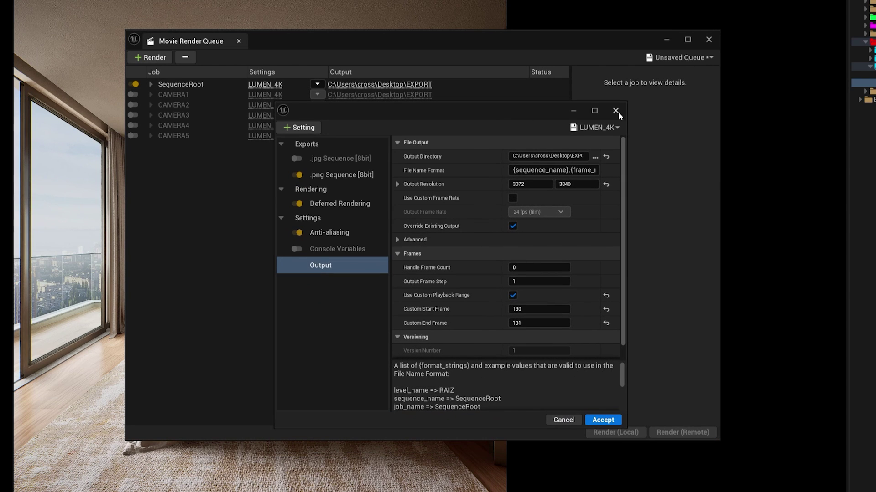
pyautogui.moveTo(626, 102); pyautogui.dragTo(768, 46)
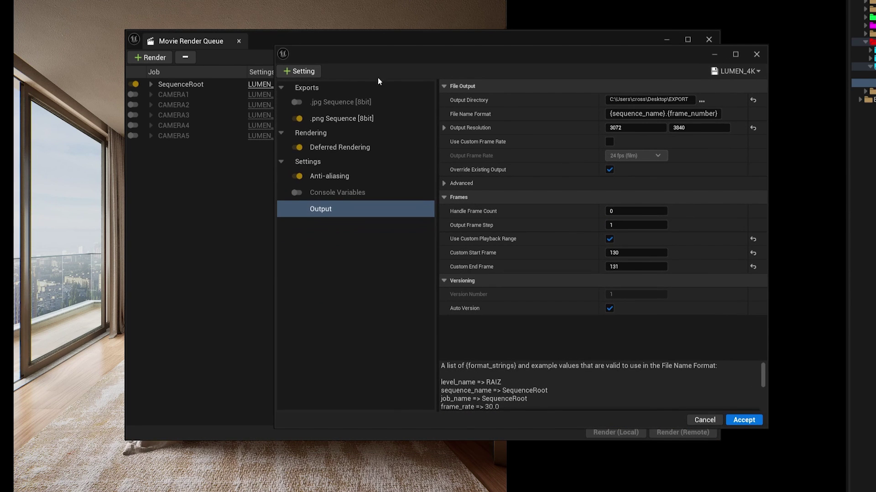
# Reset anti-aliasing to 1 spatial and 1 temporal sample with the override off.
pyautogui.click(328, 119)
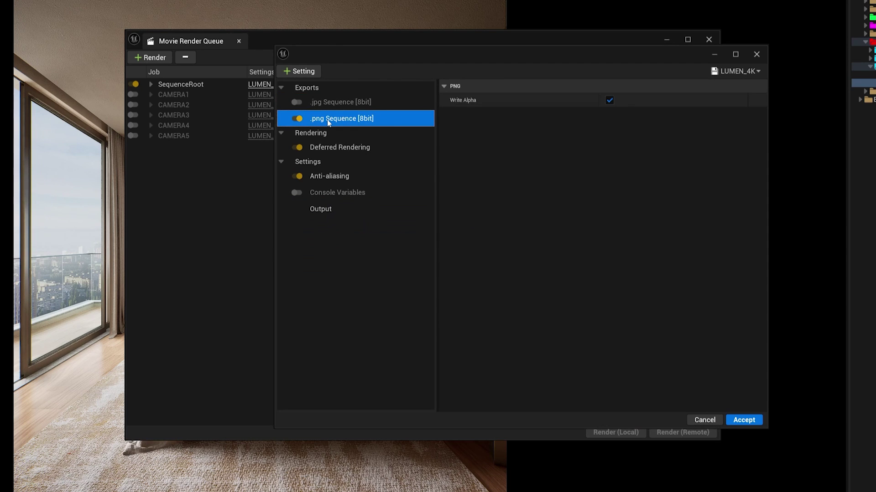
pyautogui.click(342, 148)
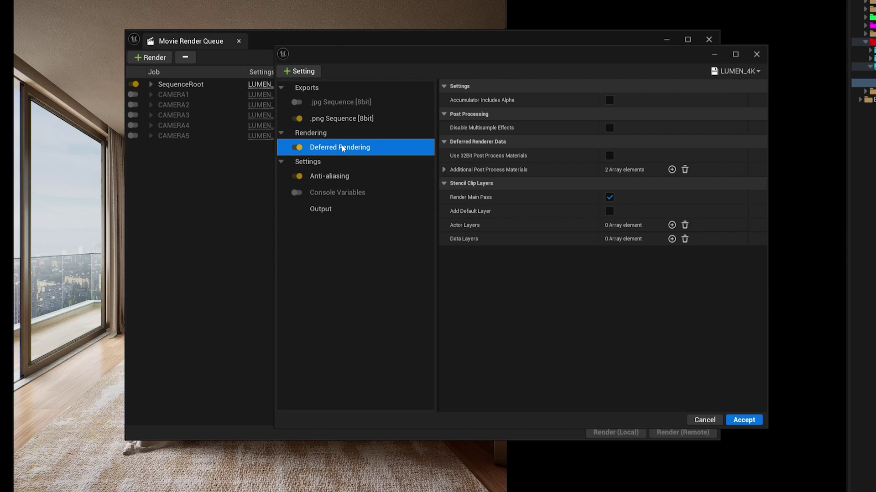
pyautogui.click(345, 178)
pyautogui.click(753, 128)
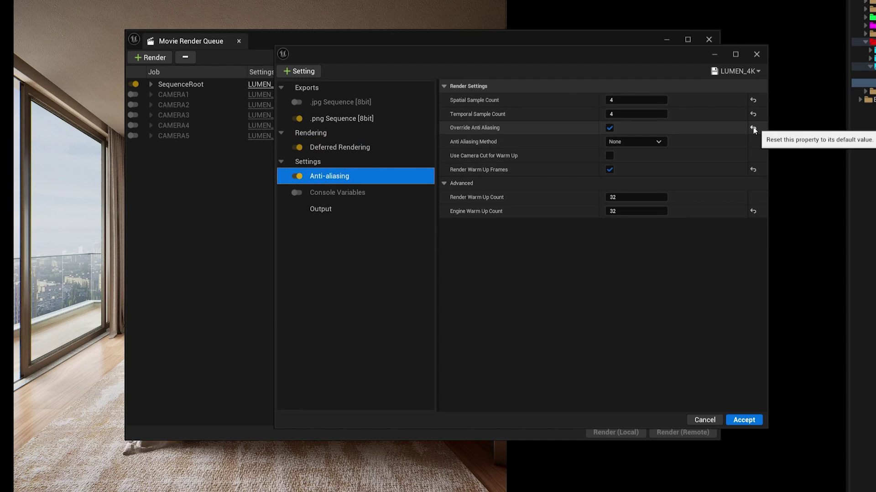
pyautogui.click(753, 114)
pyautogui.click(753, 100)
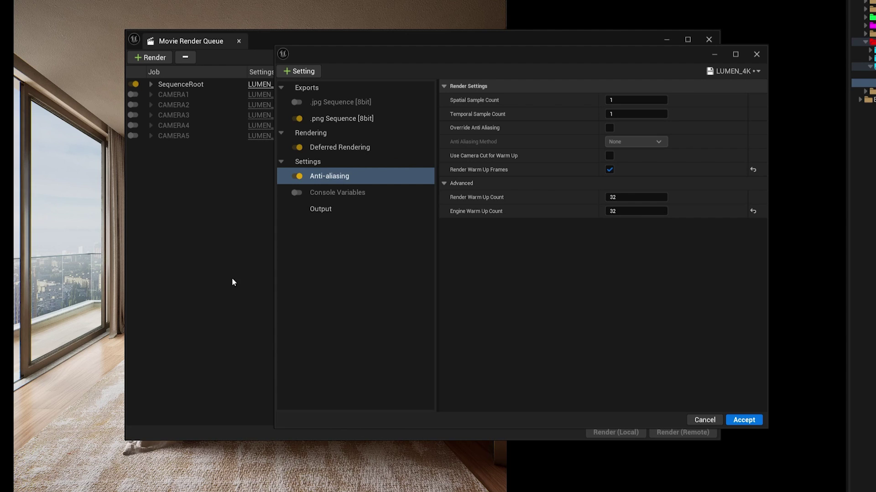
# Set output to 1536 × 1920 with custom frames 0 to 150, then accept the preset.
pyautogui.click(337, 202)
pyautogui.click(643, 127)
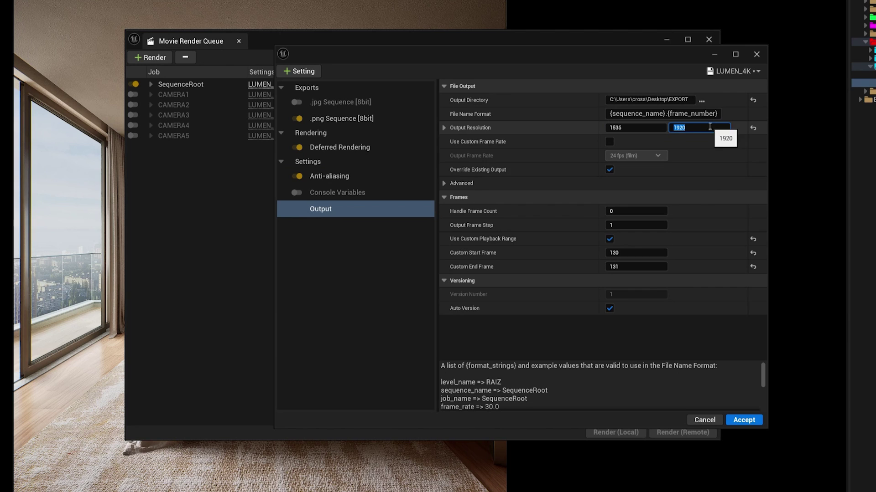
pyautogui.click(610, 254)
pyautogui.click(634, 266)
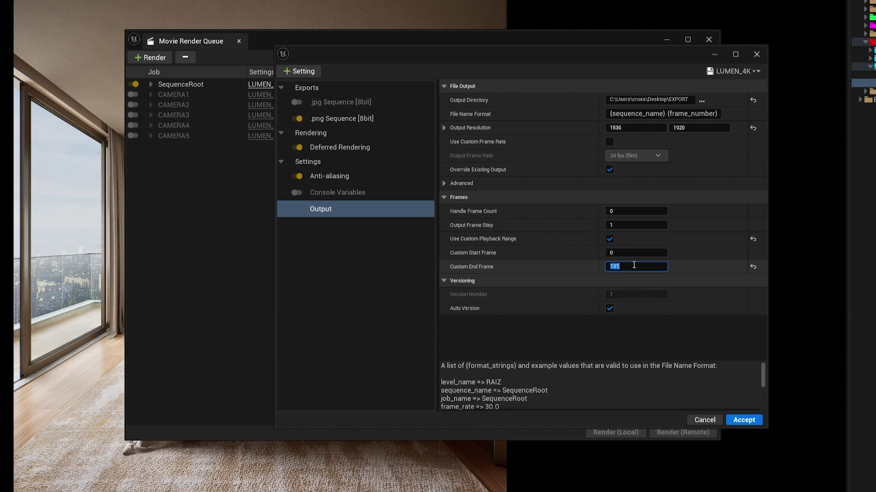
pyautogui.write('150')
pyautogui.press('Return')
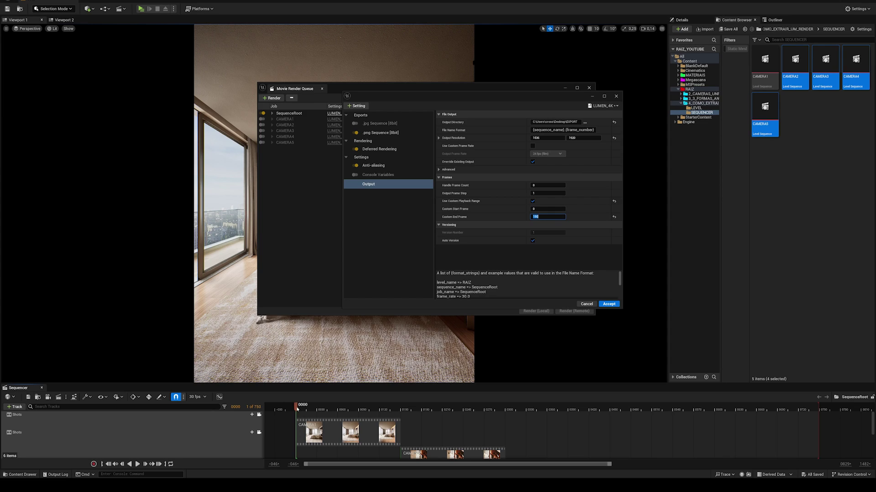
pyautogui.moveTo(397, 409)
pyautogui.mouseDown()
pyautogui.moveTo(602, 410)
pyautogui.moveTo(277, 413)
pyautogui.moveTo(301, 411)
pyautogui.mouseUp()
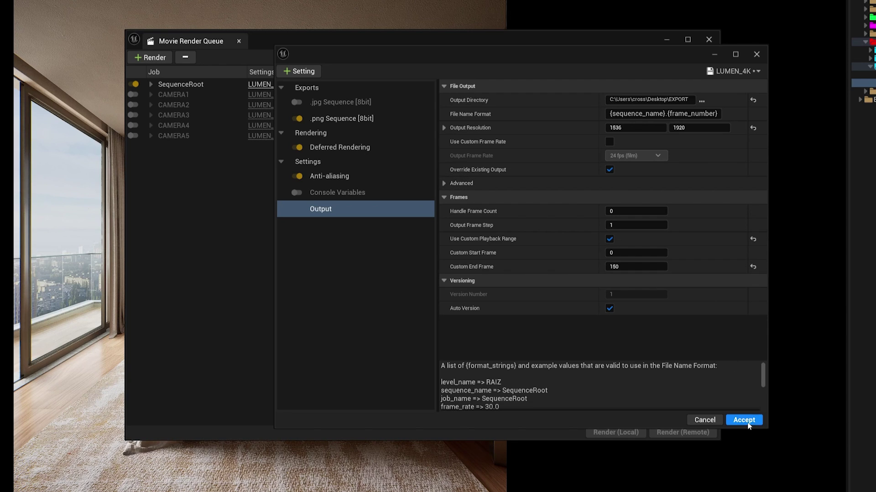
pyautogui.click(743, 420)
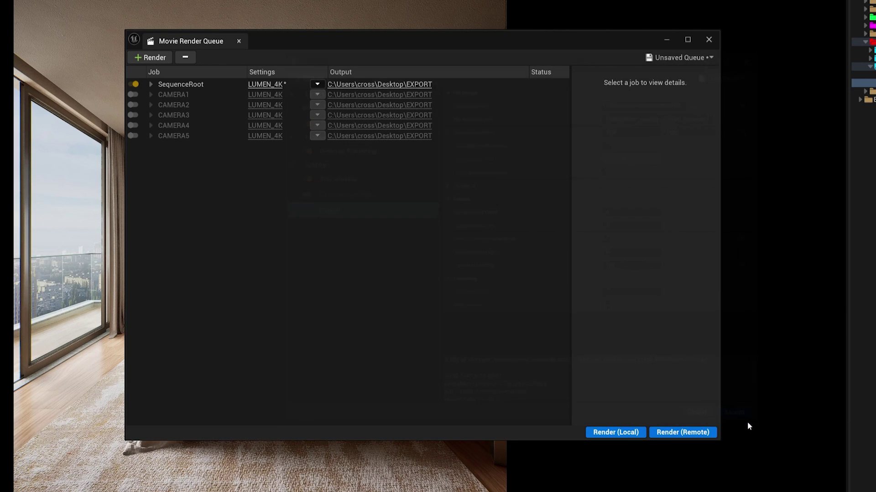
# Render the SequenceRoot job locally, then open the desktop EXPORT folder holding the 150 PNG frames.
pyautogui.click(616, 432)
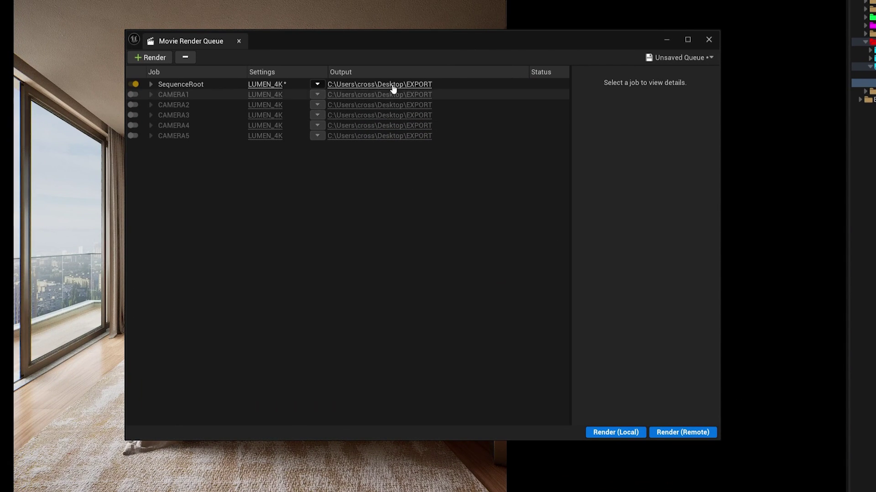
pyautogui.click(391, 85)
# Maximize the EXPORT folder, browse the SequenceRoot PNG thumbnails, and open the first frame in Photos.
pyautogui.doubleClick(490, 120)
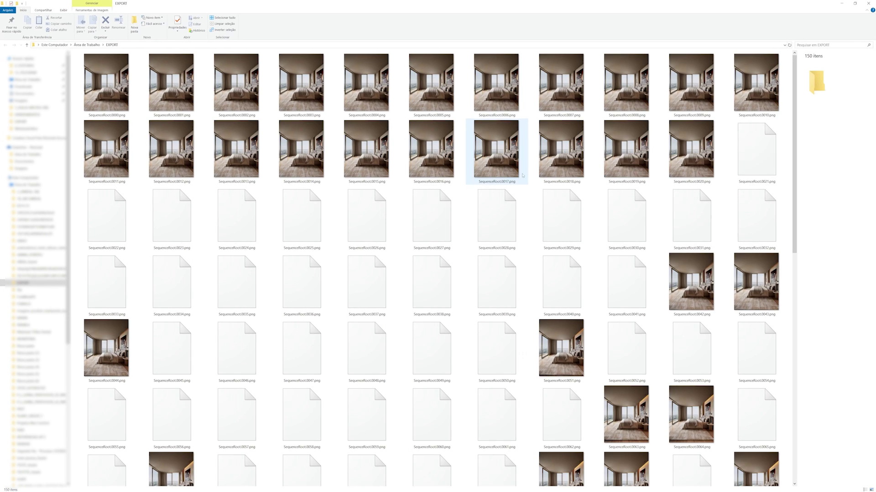
pyautogui.moveTo(796, 83); pyautogui.dragTo(769, 328)
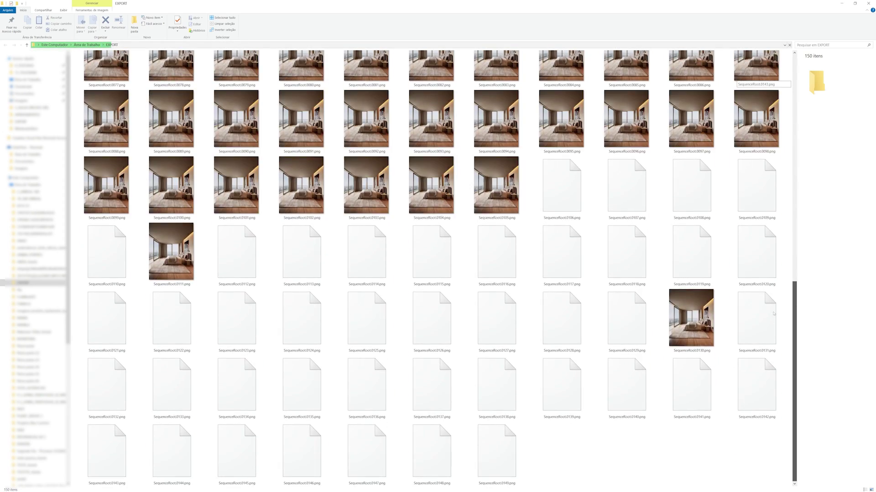
pyautogui.scroll(10, 188, 95)
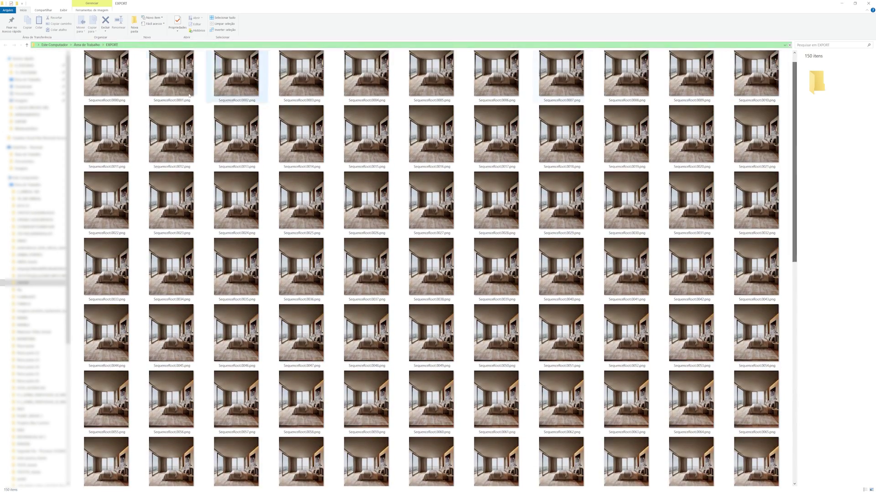
pyautogui.doubleClick(189, 95)
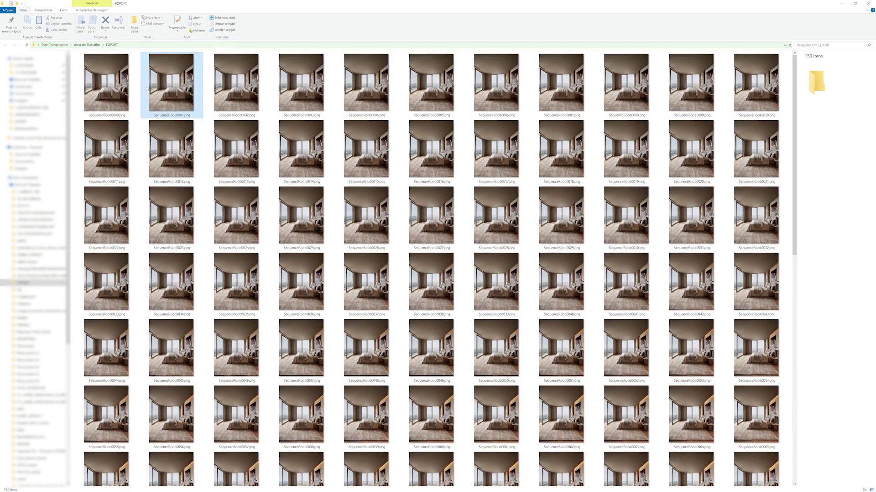
# Flip through six rendered frames in Photos, then close the viewer and minimize File Explorer.
pyautogui.press('Right')
pyautogui.press('Right')
pyautogui.press('Right')
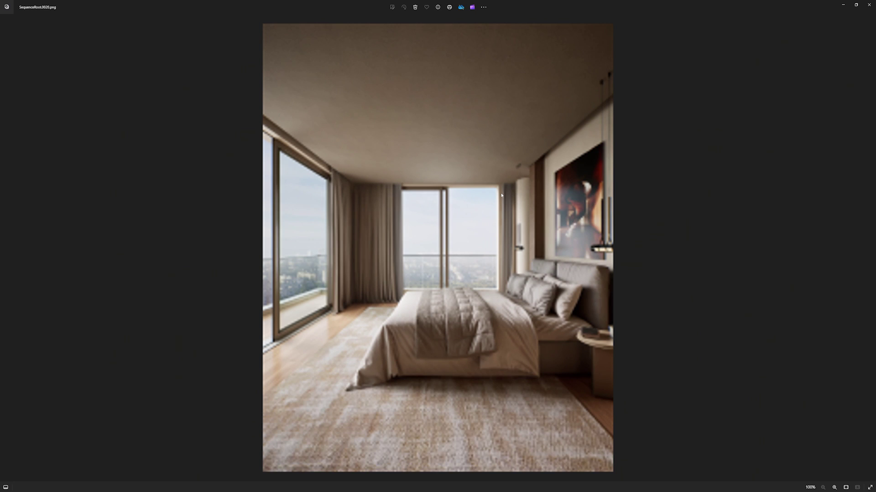
pyautogui.press('Right')
pyautogui.press('Right')
pyautogui.press('Right')
pyautogui.press('Right')
pyautogui.press('Right')
pyautogui.press('Right')
pyautogui.press('Right')
pyautogui.press('Right')
pyautogui.press('Right')
pyautogui.press('Right')
pyautogui.press('Right')
pyautogui.press('Right')
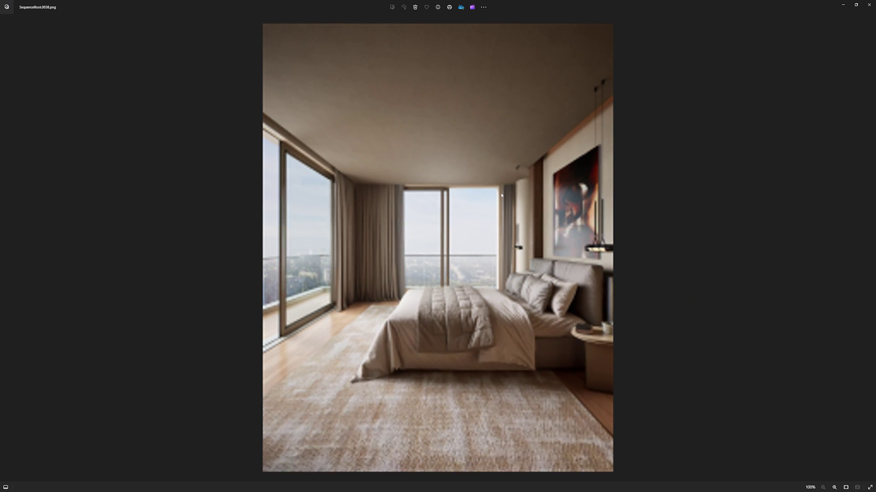
pyautogui.press('Right')
pyautogui.press('Right')
pyautogui.press('Right')
pyautogui.press('Right')
pyautogui.press('Right')
pyautogui.press('Right')
pyautogui.press('Right')
pyautogui.press('Right')
pyautogui.press('Right')
pyautogui.press('Right')
pyautogui.press('Right')
pyautogui.press('Right')
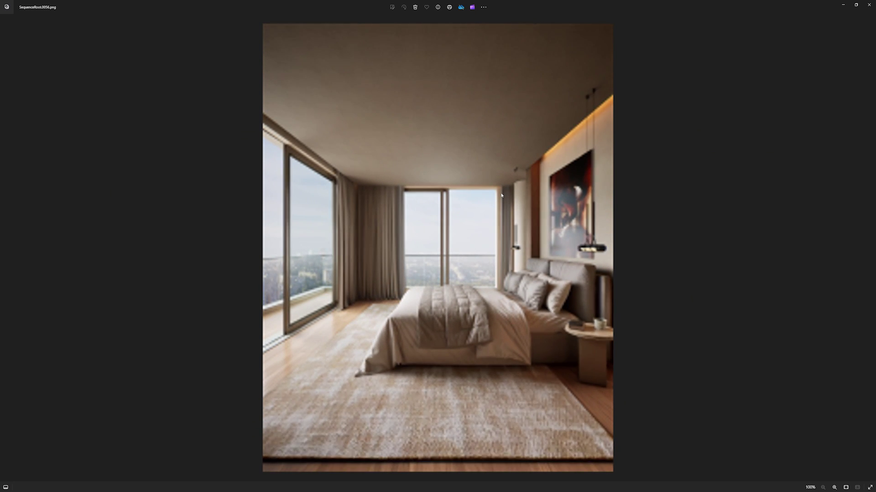
pyautogui.press('Right')
pyautogui.press('Right')
pyautogui.press('Right')
pyautogui.press('Right')
pyautogui.press('Right')
pyautogui.press('Right')
pyautogui.press('Right')
pyautogui.press('Right')
pyautogui.press('Right')
pyautogui.press('Right')
pyautogui.press('Right')
pyautogui.press('Right')
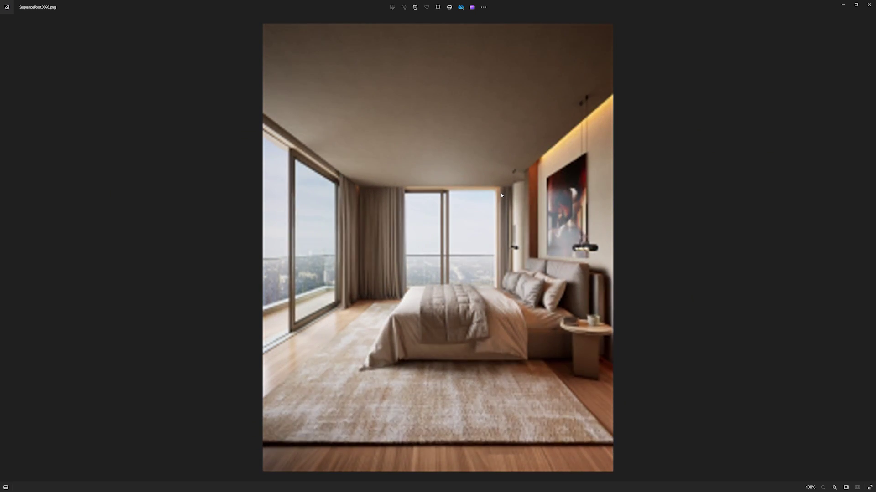
pyautogui.press('Right')
pyautogui.press('Right')
pyautogui.press('Right')
pyautogui.press('Right')
pyautogui.press('Right')
pyautogui.press('Right')
pyautogui.press('Right')
pyautogui.press('Right')
pyautogui.press('Right')
pyautogui.press('Right')
pyautogui.press('Right')
pyautogui.press('Right')
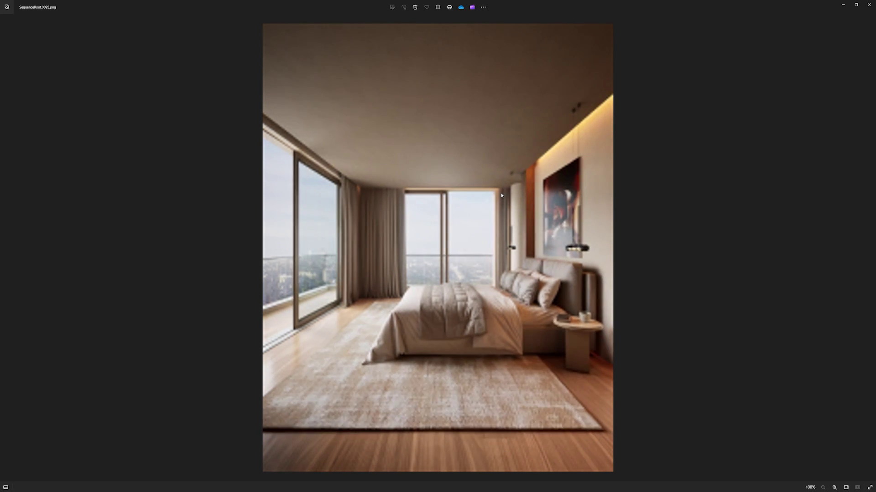
pyautogui.press('Right')
pyautogui.press('Right')
pyautogui.press('Right')
pyautogui.press('Right')
pyautogui.press('Right')
pyautogui.press('Right')
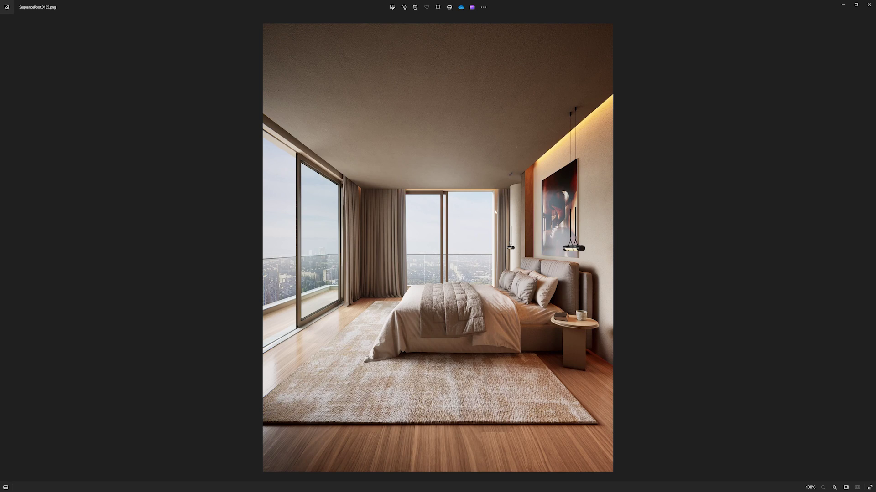
pyautogui.click(872, 4)
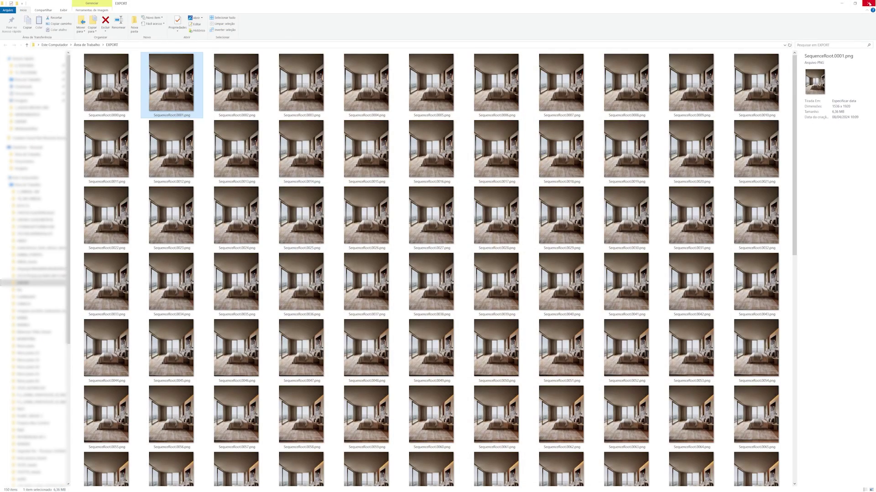
pyautogui.click(843, 4)
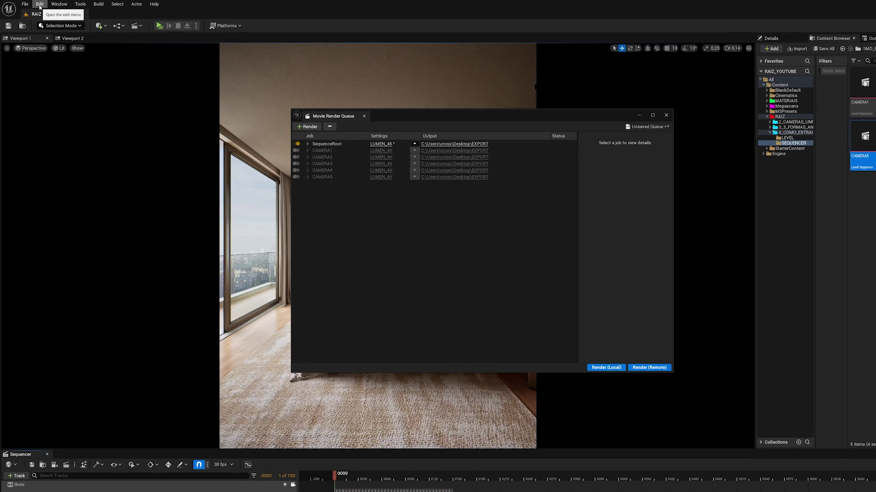
# Enable the Apple ProRes Media plugin from Edit > Plugins.
pyautogui.click(35, 6)
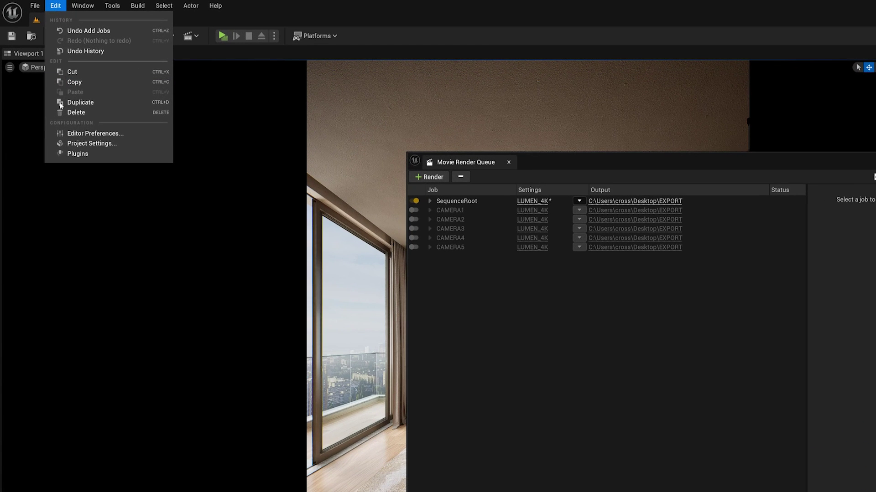
pyautogui.click(76, 154)
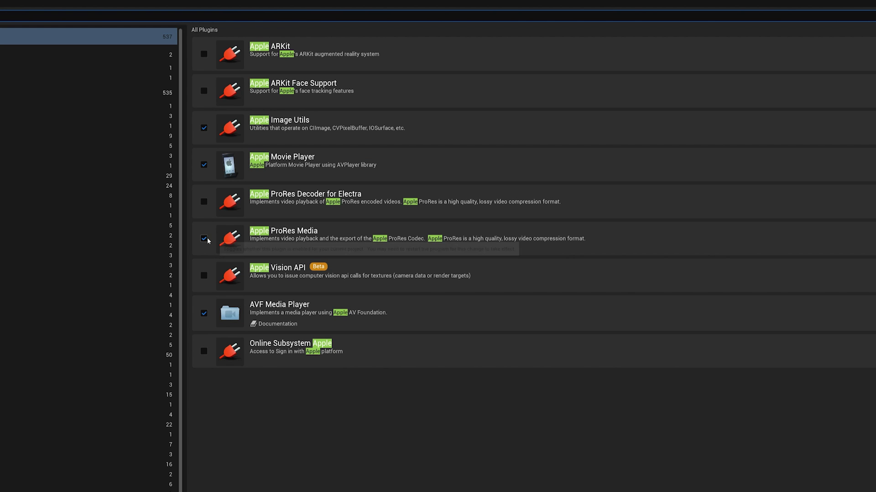
pyautogui.click(238, 181)
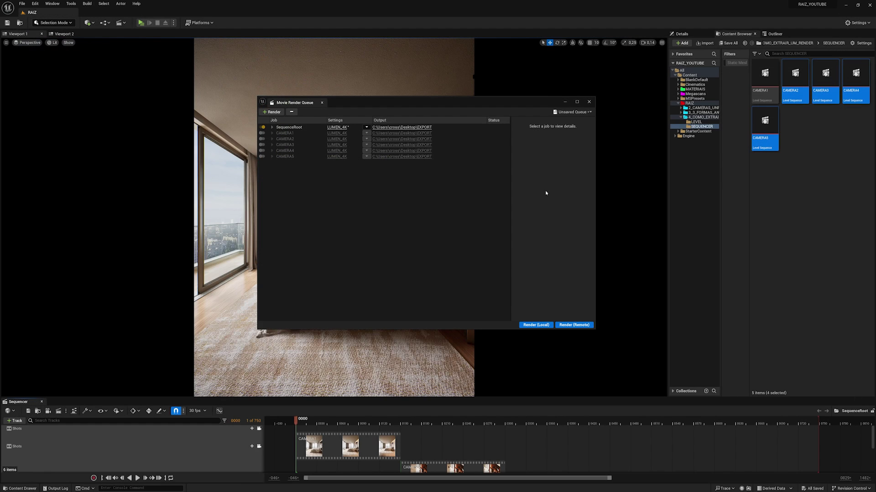
# In the LUMEN_4K preset, add Apple ProRes [12bit] output, disable the .png Sequence, and accept.
pyautogui.click(336, 129)
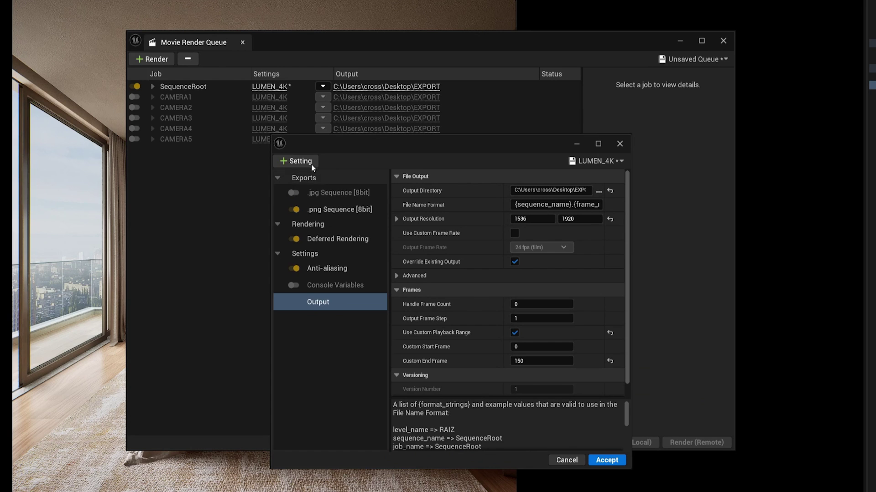
pyautogui.click(296, 161)
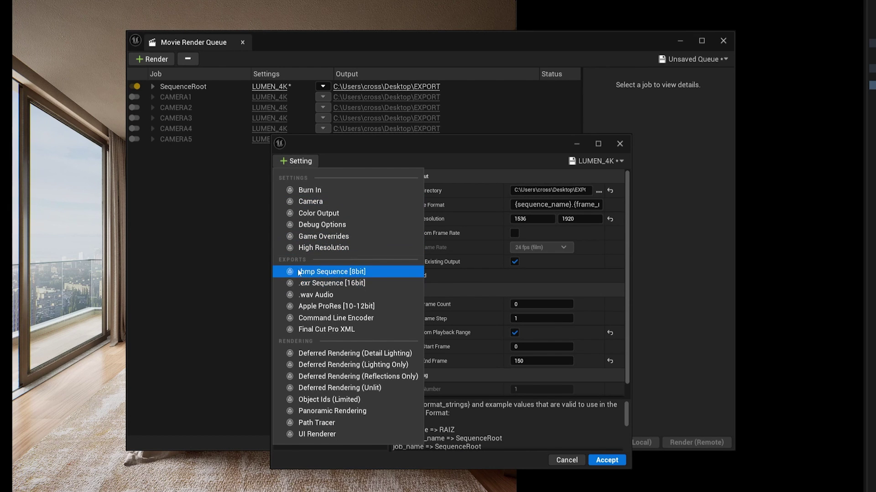
pyautogui.click(337, 305)
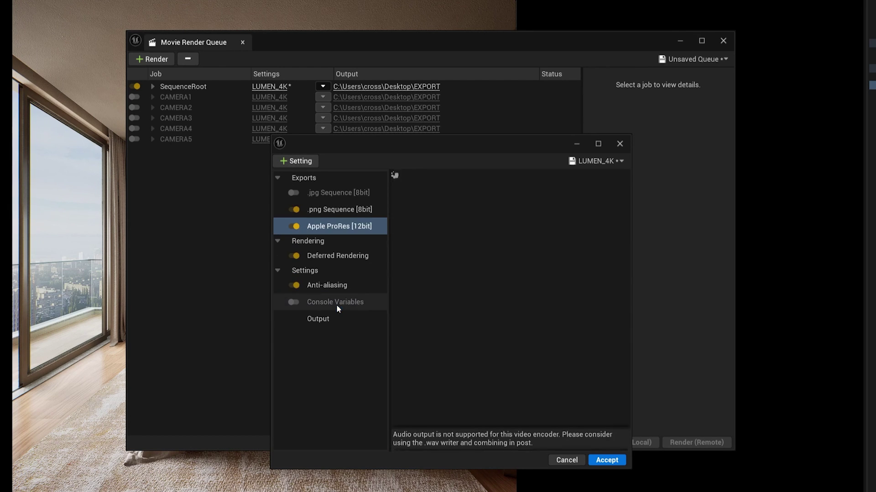
pyautogui.click(324, 209)
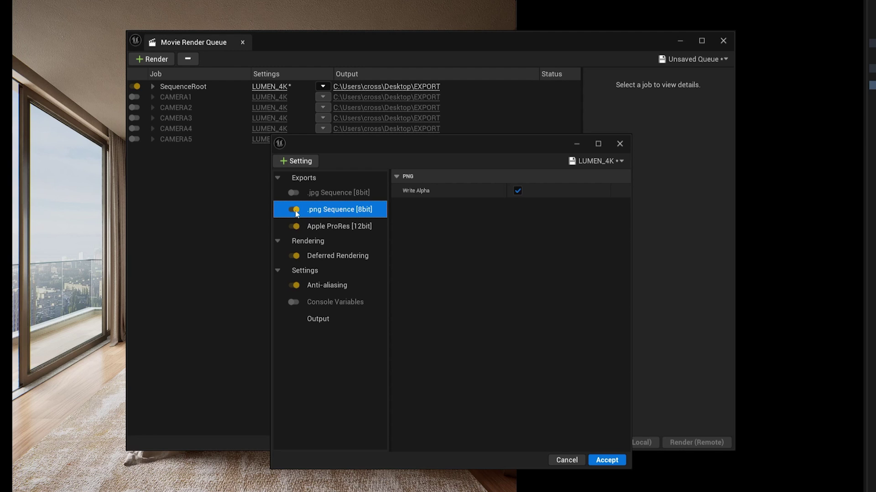
pyautogui.click(295, 210)
pyautogui.click(318, 231)
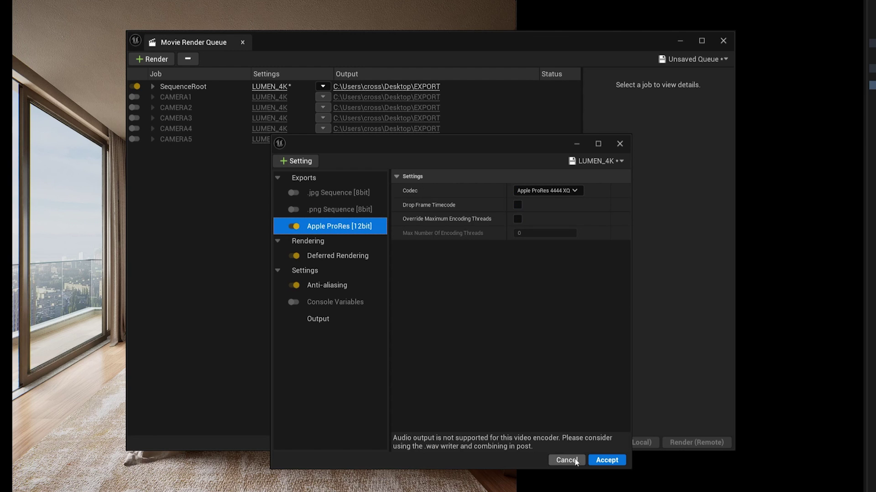
pyautogui.click(605, 461)
# Render the ProRes video locally and open SequenceRoot.mov from the EXPORT folder.
pyautogui.click(636, 443)
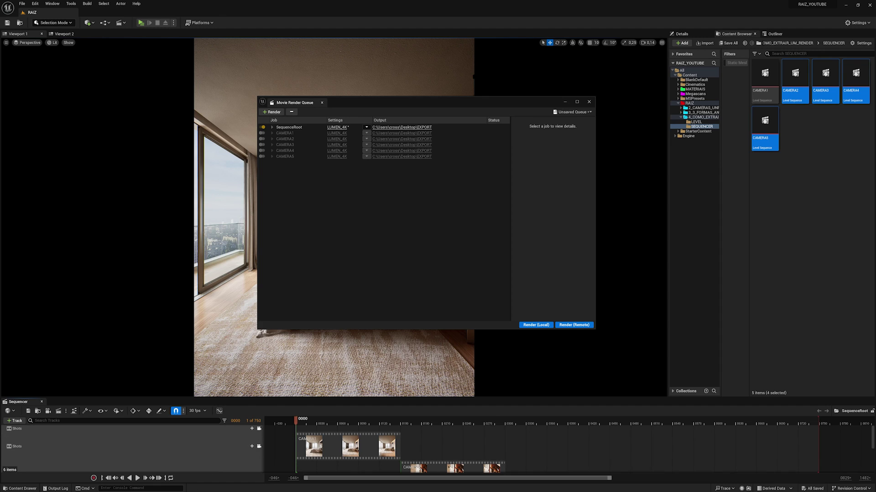
pyautogui.moveTo(178, 491)
pyautogui.click(228, 474)
pyautogui.scroll(-10, 598, 453)
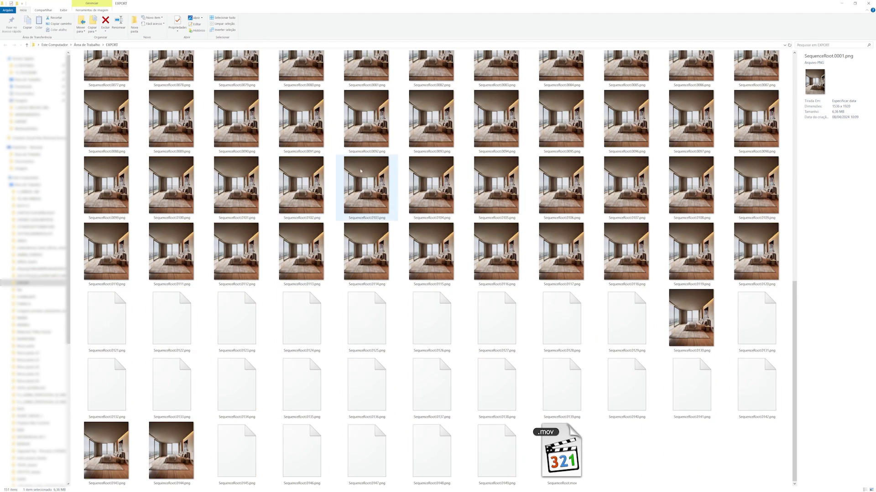
pyautogui.click(560, 449)
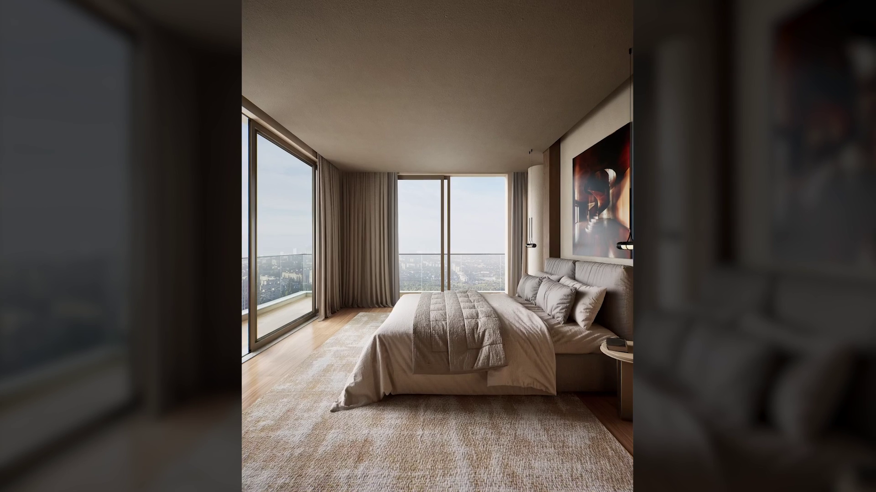